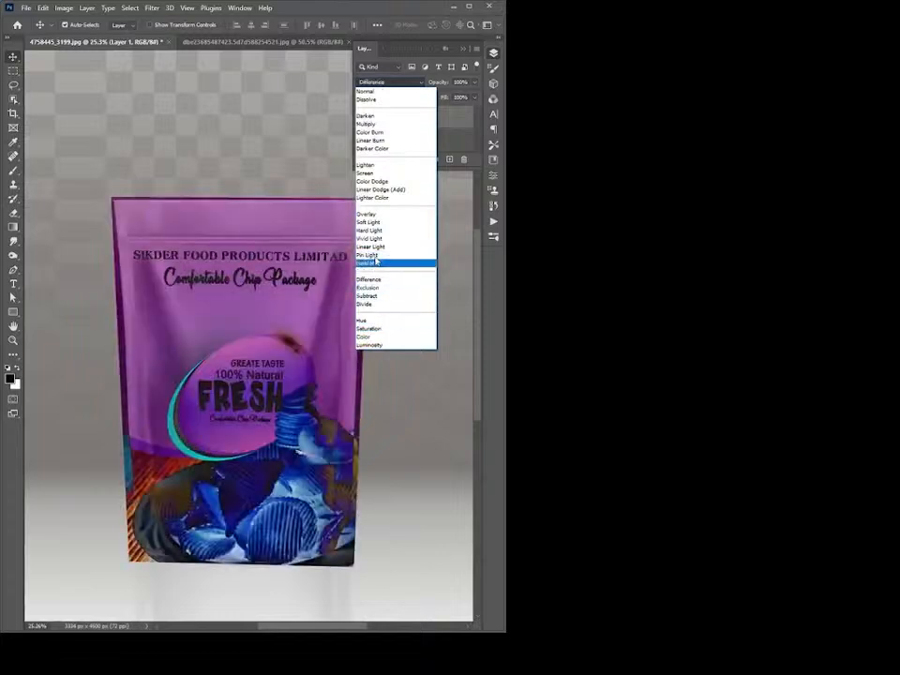
# - Try the Multiply blend mode on the chip-package artwork layer
pyautogui.click(366, 124)
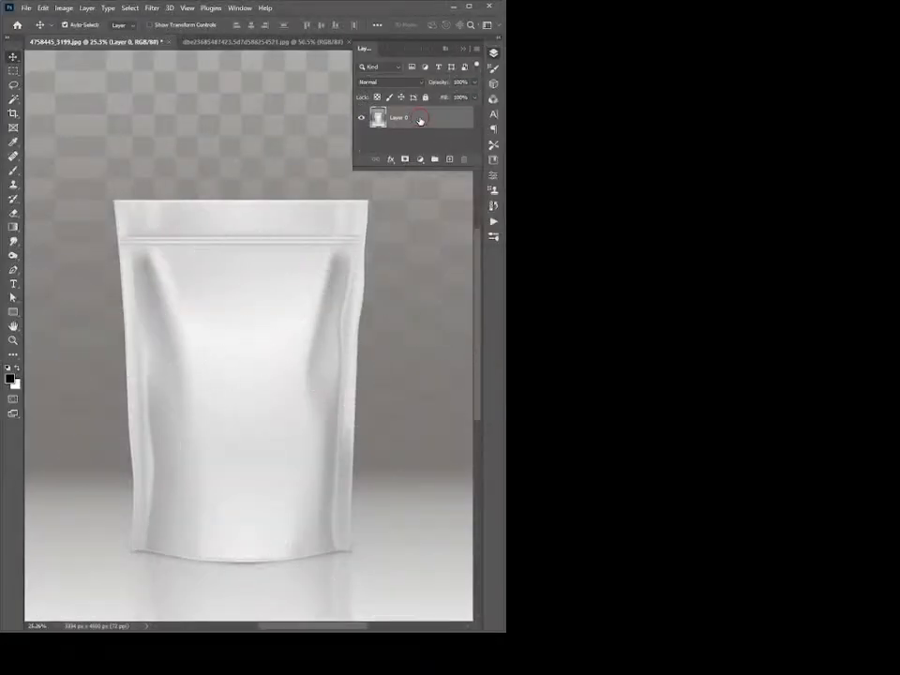
# - Duplicate Layer 0 and select the whole pouch on the copy with the Object Selection tool in Lasso mode
pyautogui.moveTo(422, 118); pyautogui.dragTo(449, 158)
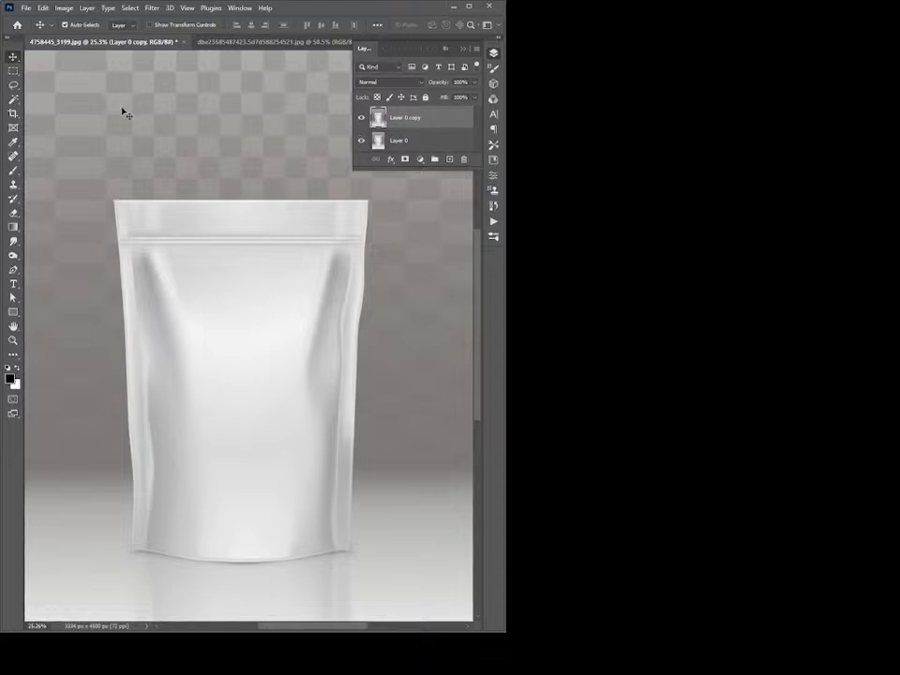
pyautogui.click(15, 99)
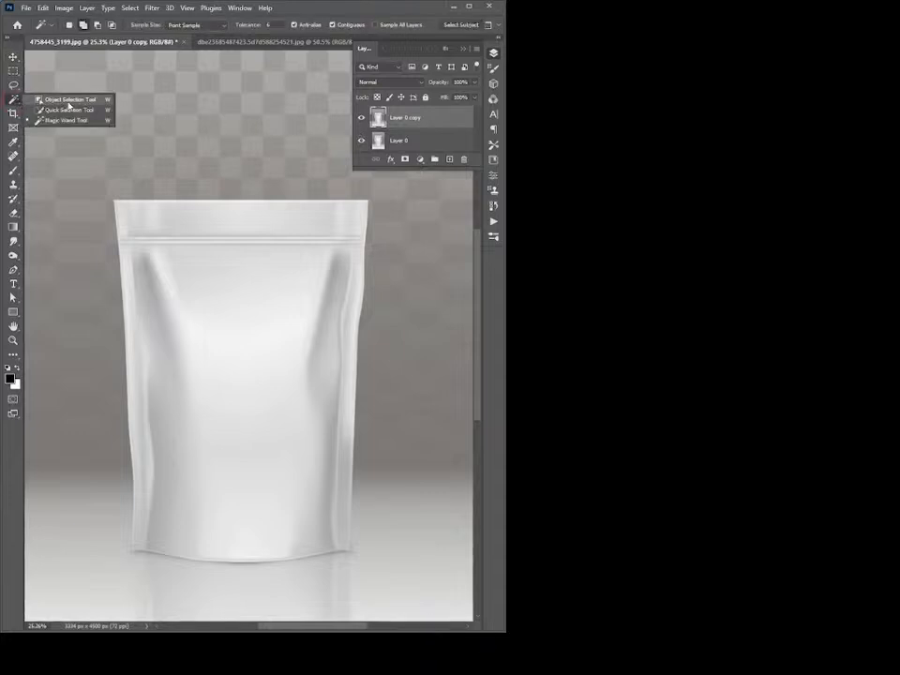
pyautogui.click(62, 100)
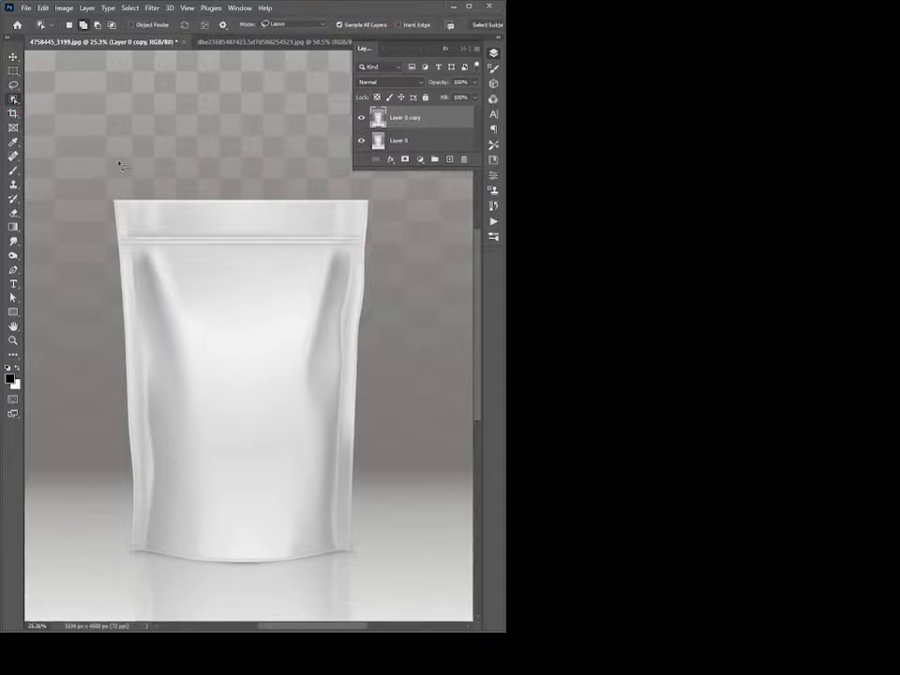
pyautogui.moveTo(146, 189)
pyautogui.mouseDown()
pyautogui.moveTo(366, 190)
pyautogui.moveTo(376, 226)
pyautogui.moveTo(366, 544)
pyautogui.moveTo(313, 572)
pyautogui.moveTo(130, 574)
pyautogui.moveTo(108, 495)
pyautogui.moveTo(97, 288)
pyautogui.moveTo(103, 202)
pyautogui.moveTo(132, 192)
pyautogui.mouseUp()
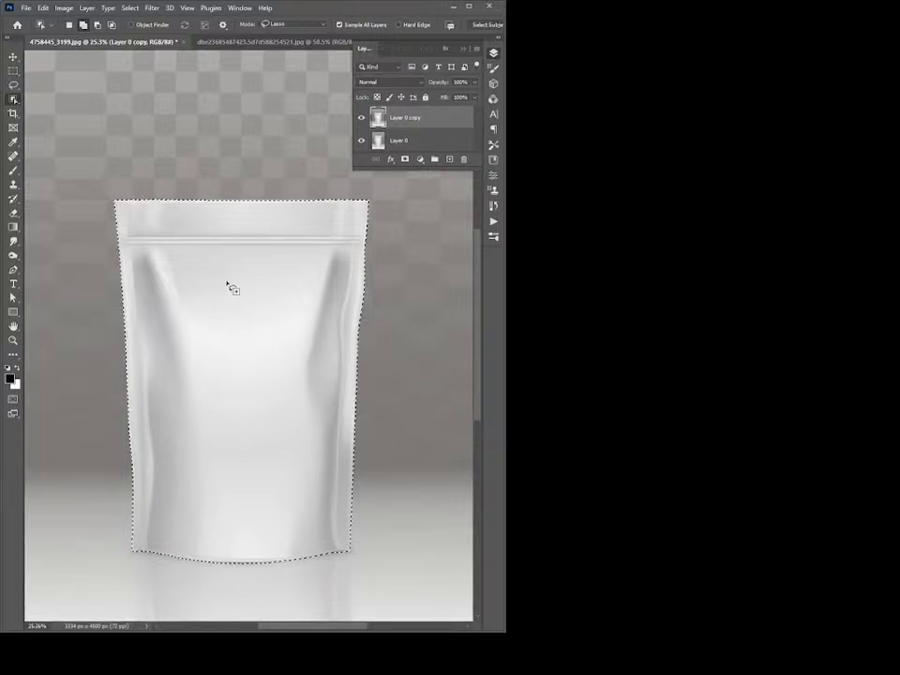
# - Mask the Layer 0 copy to the pouch selection, check the cutout with Layer 0 hidden, and make the copy's image active
pyautogui.click(405, 159)
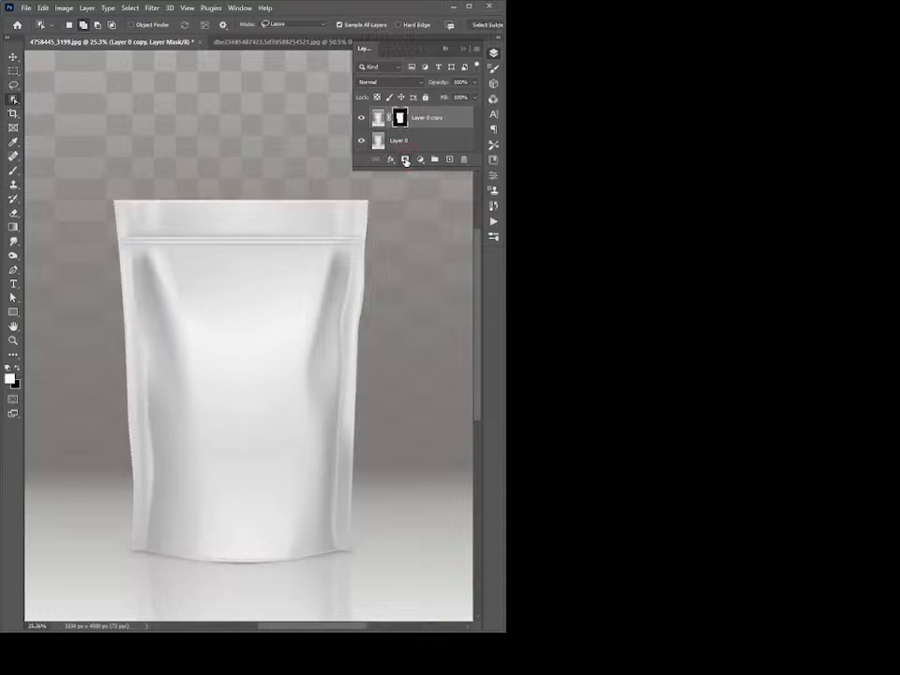
pyautogui.click(361, 141)
pyautogui.click(361, 141)
pyautogui.click(424, 119)
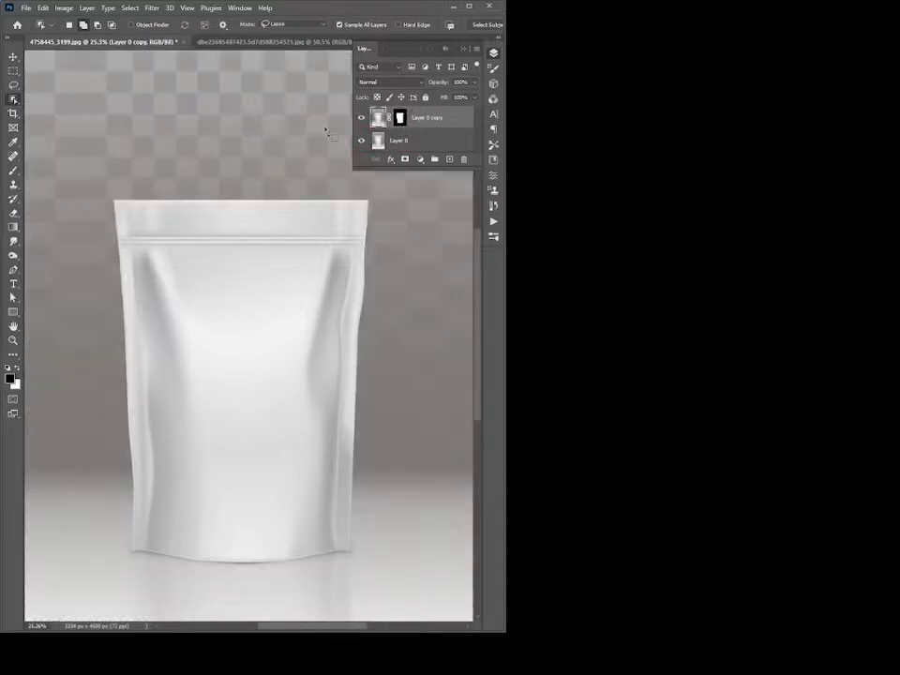
# - Copy the green chip-package artwork from its own document onto the middle of the pouch with the Move tool
pyautogui.click(14, 57)
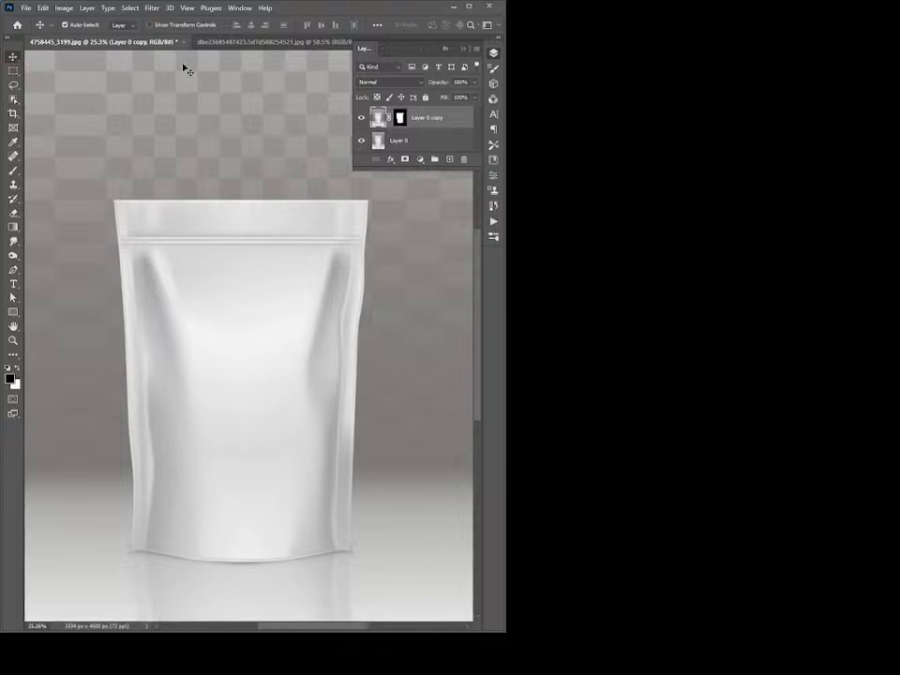
pyautogui.click(254, 42)
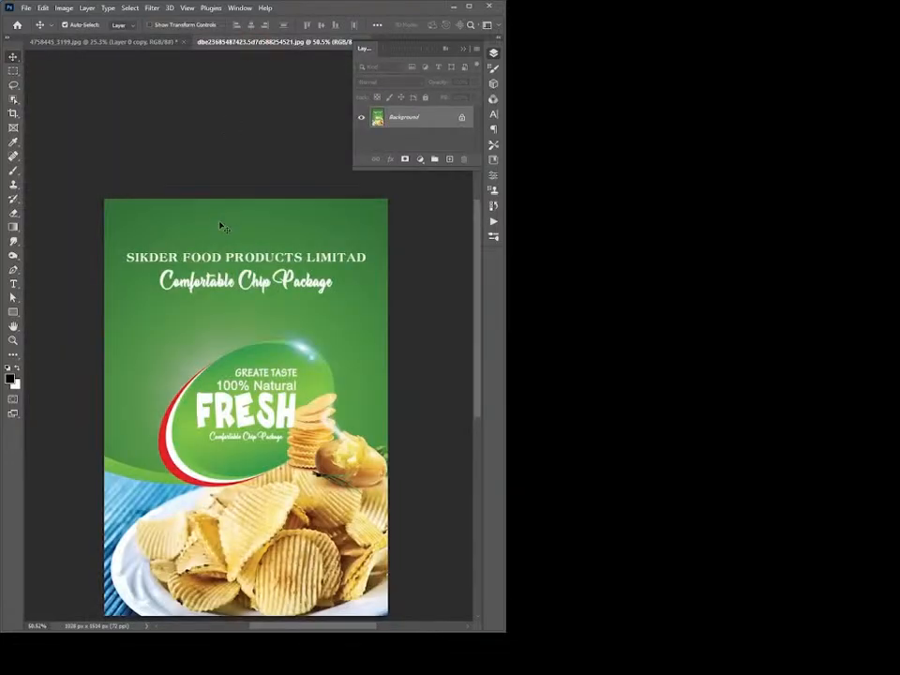
pyautogui.moveTo(196, 187); pyautogui.dragTo(252, 389)
# - Scale the artwork layer proportionally to about 182% so it covers the entire pouch
pyautogui.hotkey('ctrl', 't')
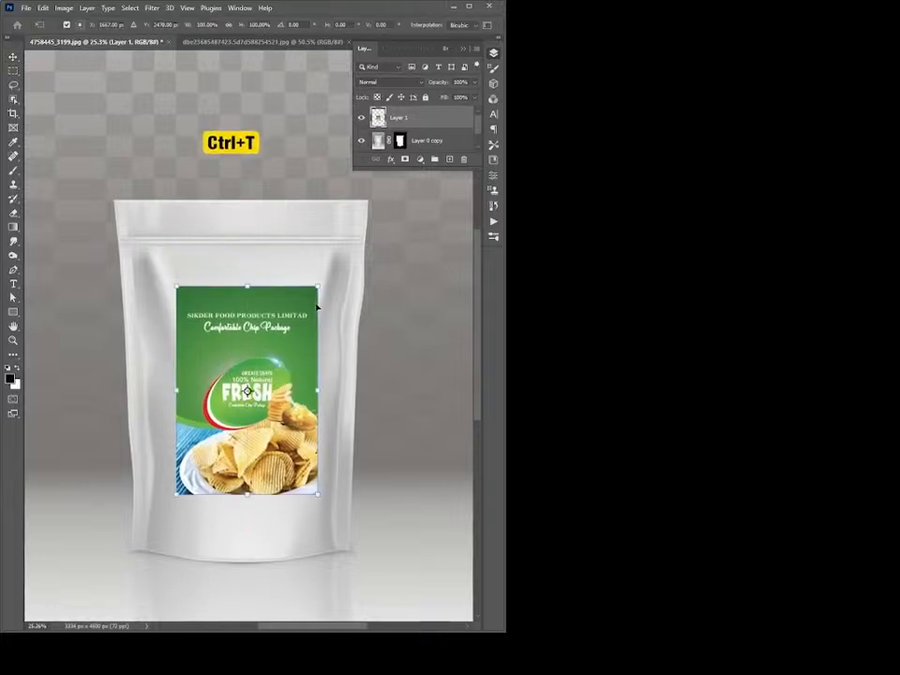
pyautogui.moveTo(319, 285); pyautogui.dragTo(376, 200)
pyautogui.moveTo(349, 254); pyautogui.dragTo(320, 284)
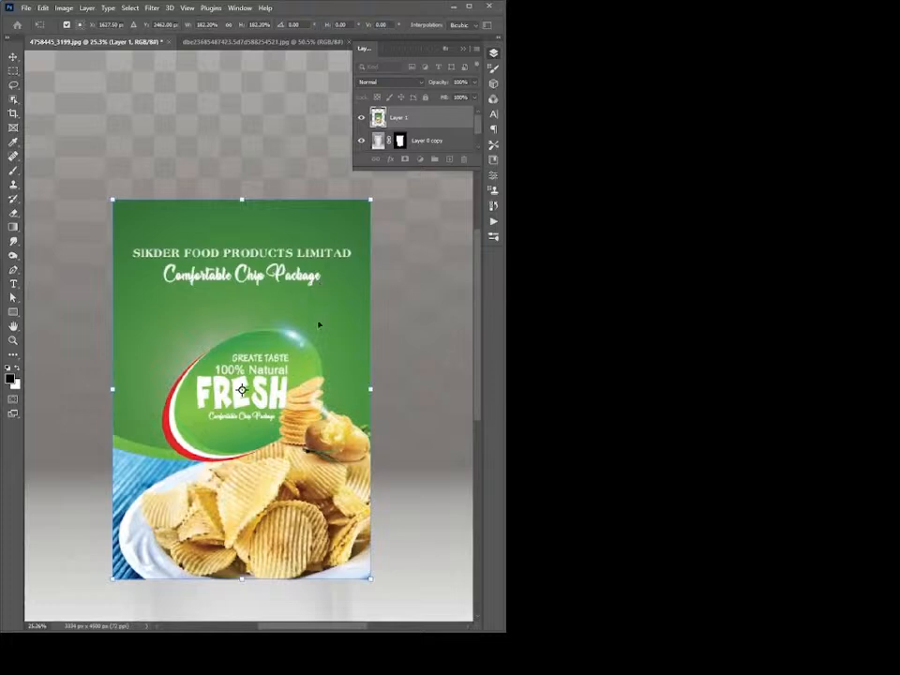
pyautogui.press('Return')
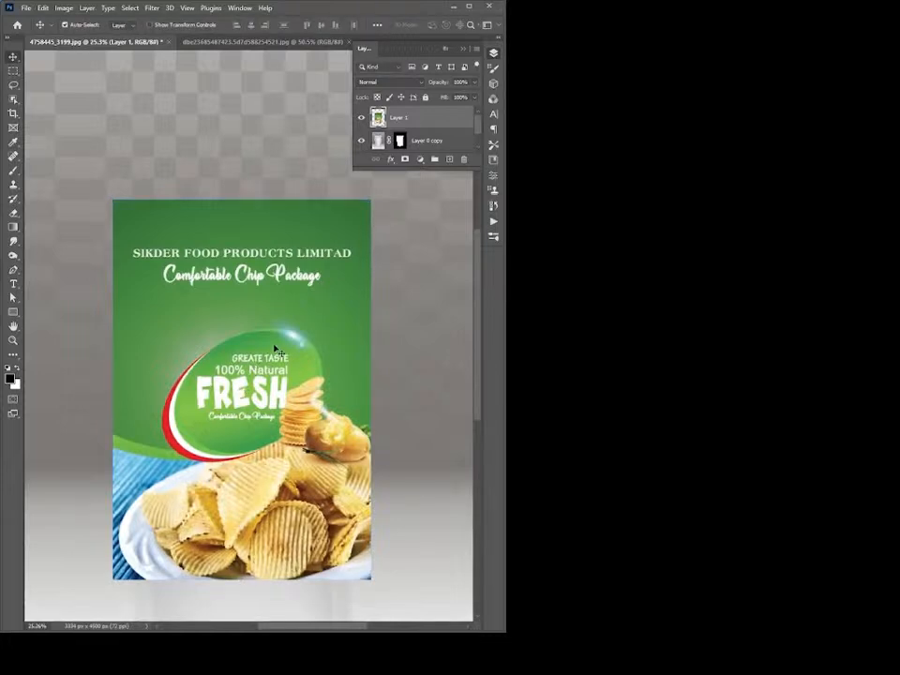
# - Clip the artwork layer to the masked pouch copy and set its blend mode to Multiply
pyautogui.rightClick(415, 122)
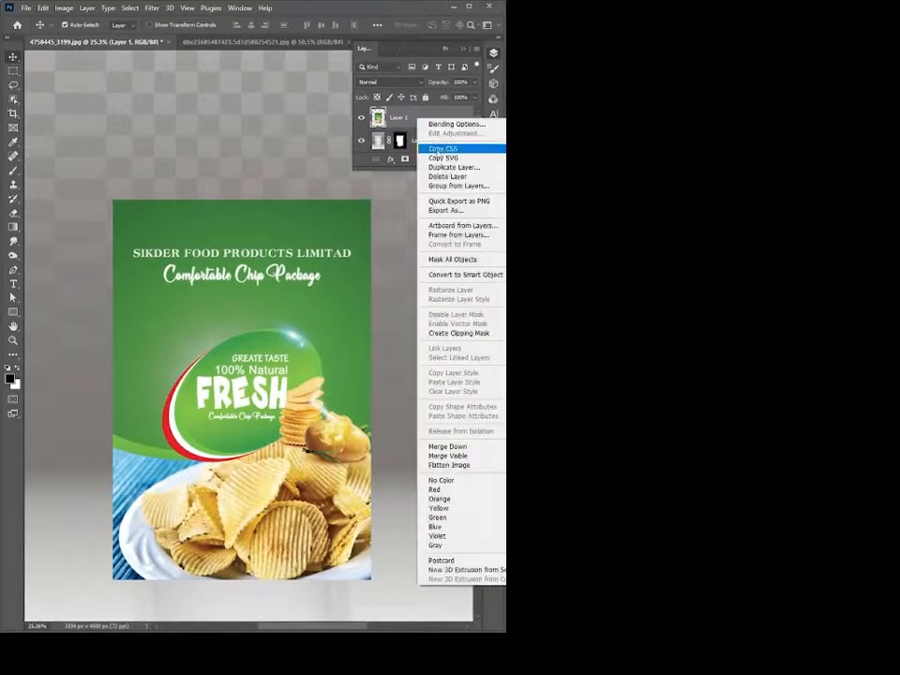
pyautogui.click(444, 334)
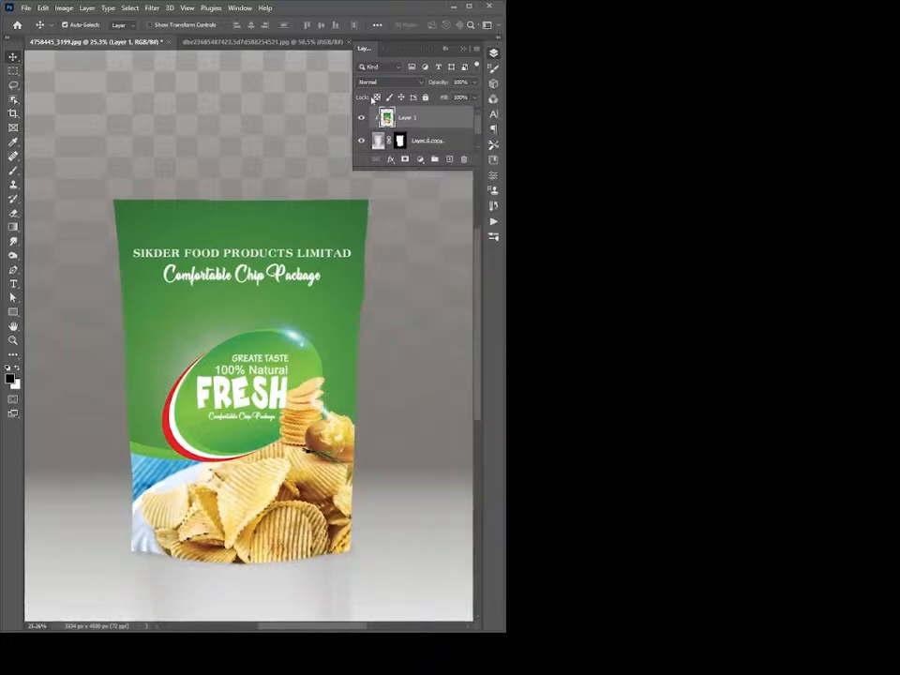
pyautogui.click(376, 82)
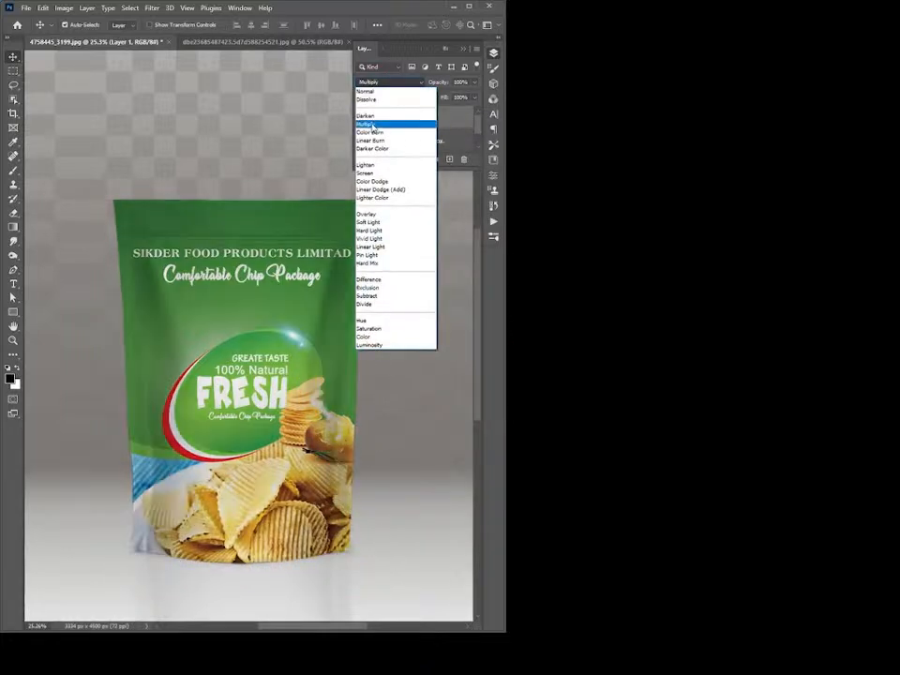
pyautogui.click(372, 125)
# - Duplicate the clipped artwork layer and set the duplicate's blend mode to Overlay
pyautogui.moveTo(400, 171); pyautogui.dragTo(400, 208)
pyautogui.moveTo(413, 118); pyautogui.dragTo(449, 197)
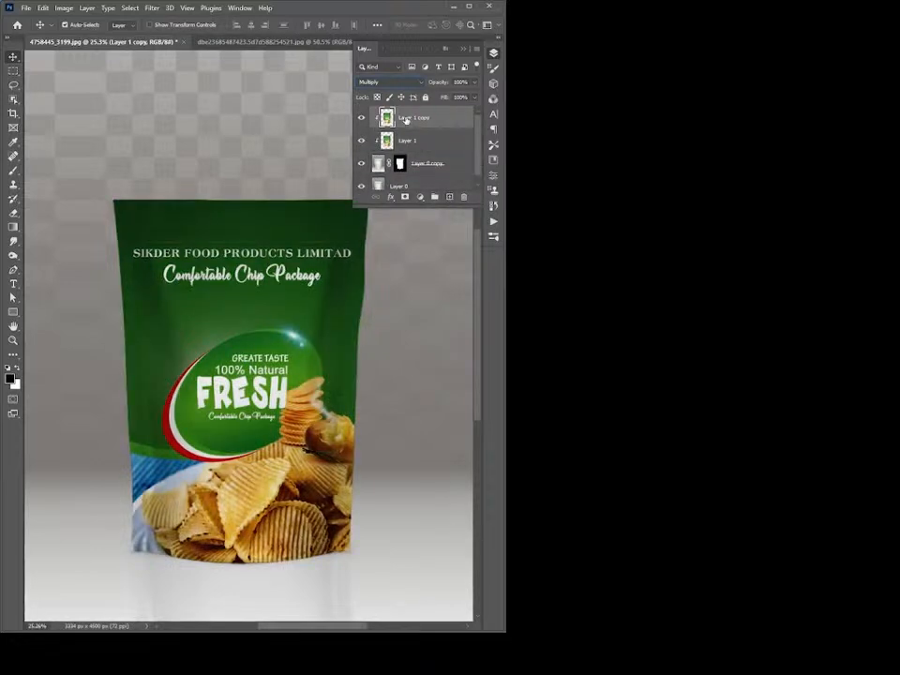
pyautogui.click(378, 83)
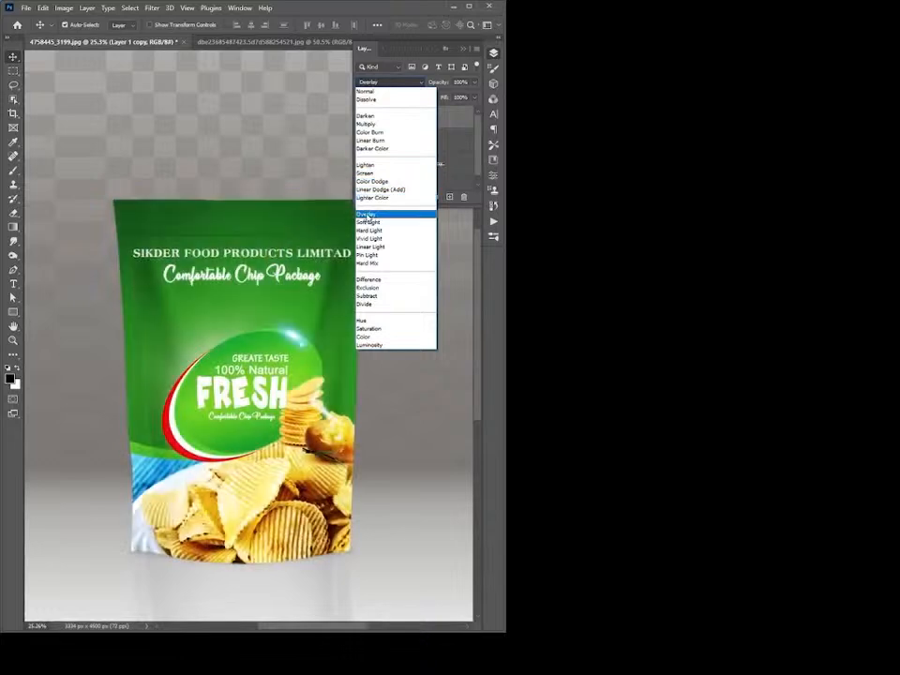
pyautogui.click(373, 215)
pyautogui.scroll(1, 417, 121)
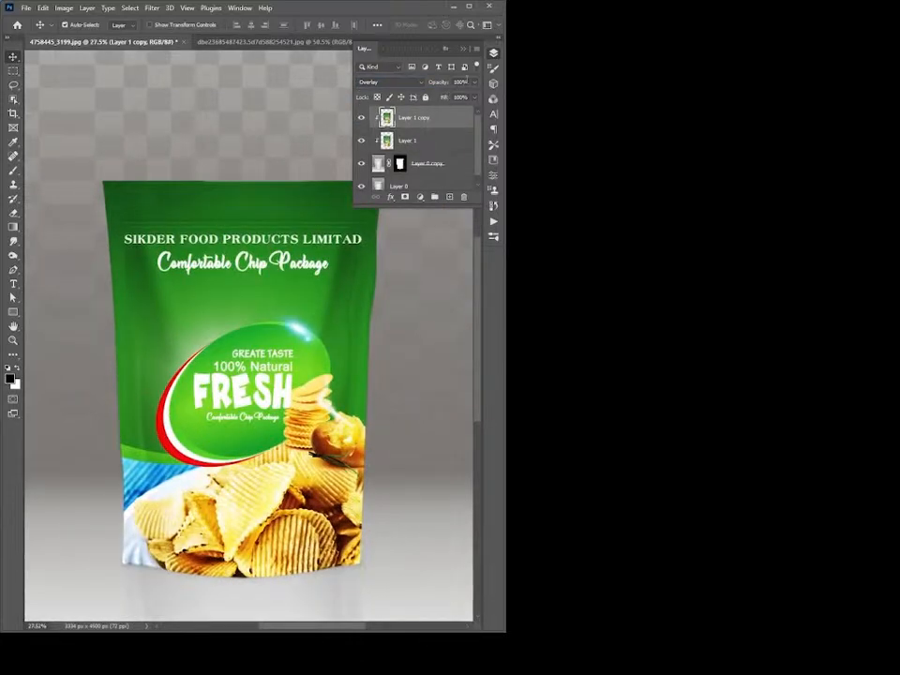
# - Set the Overlay artwork copy's opacity to 70% and compare the pouch with that layer hidden and shown
pyautogui.click(464, 82)
pyautogui.write('70')
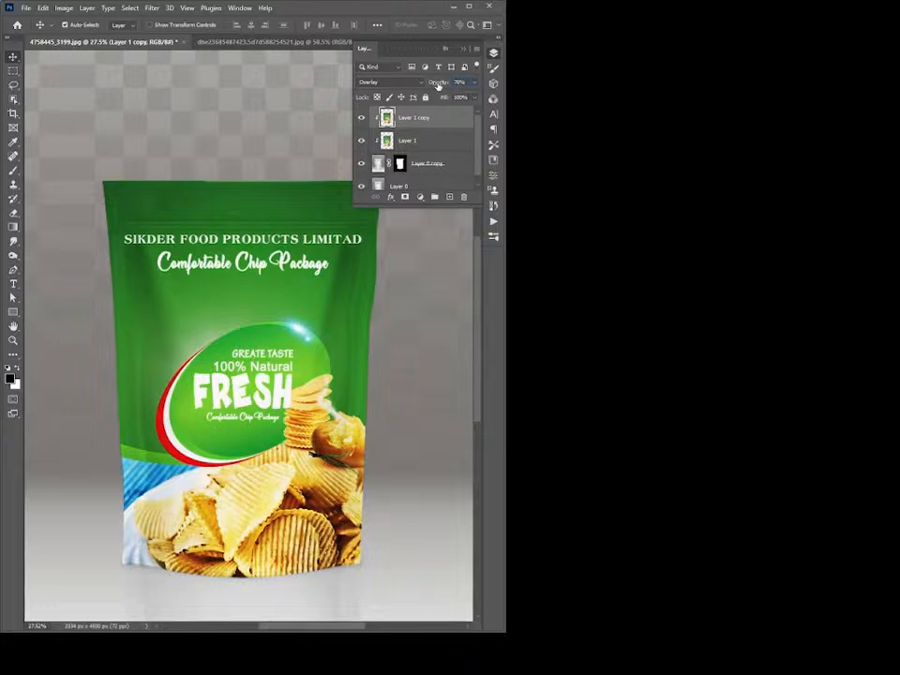
pyautogui.click(362, 118)
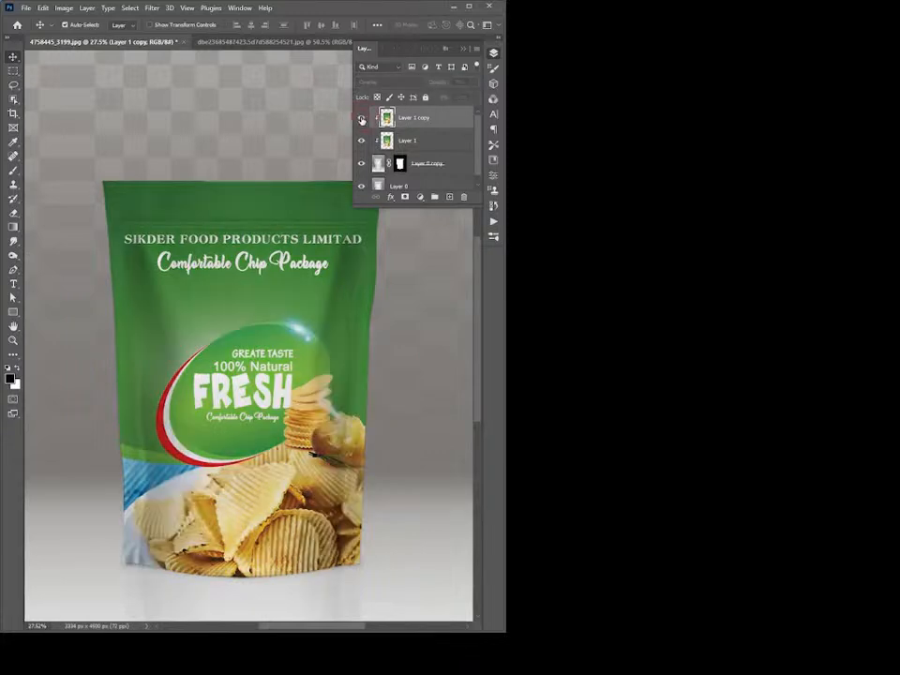
pyautogui.click(362, 118)
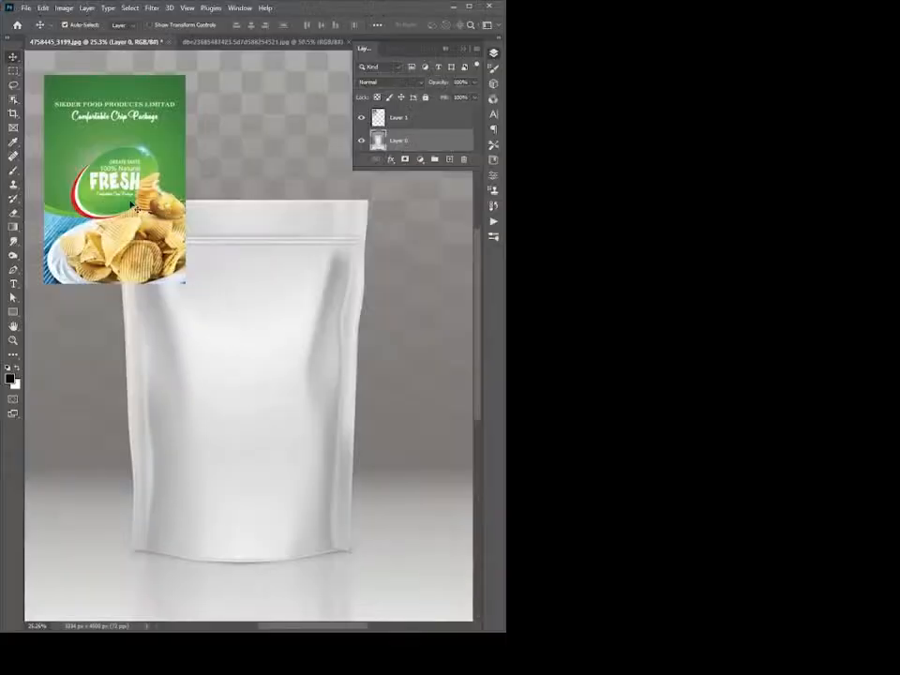
# - Move the small artwork onto the pouch and distort its four corners to match the pouch's corners
pyautogui.moveTo(131, 94); pyautogui.dragTo(245, 306)
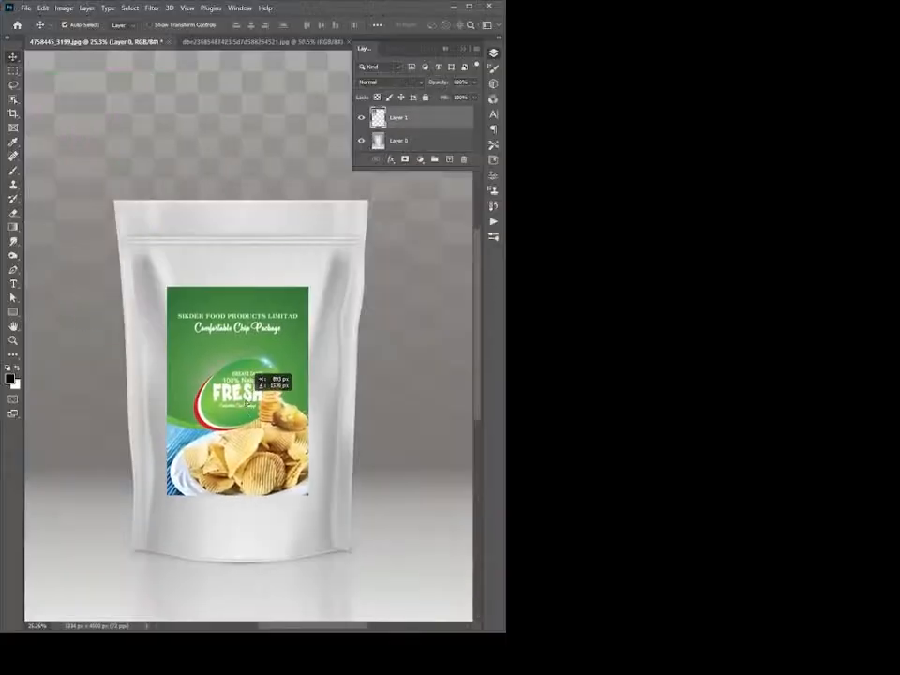
pyautogui.hotkey('ctrl', 't')
pyautogui.moveTo(312, 287); pyautogui.dragTo(370, 200)
pyautogui.moveTo(167, 286); pyautogui.dragTo(110, 198)
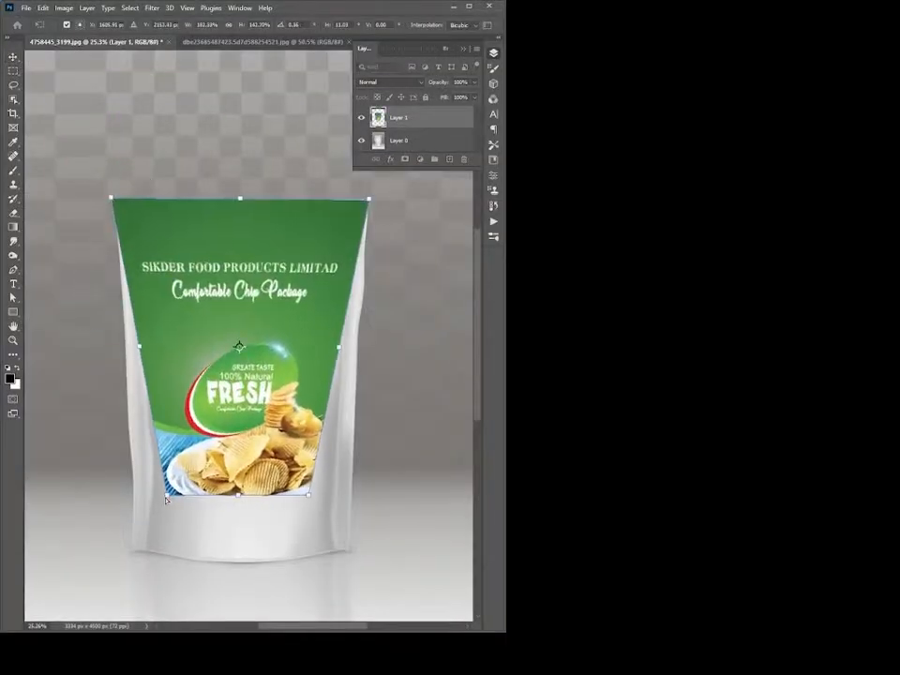
pyautogui.moveTo(167, 494); pyautogui.dragTo(131, 555)
pyautogui.moveTo(310, 494); pyautogui.dragTo(355, 561)
pyautogui.moveTo(244, 558); pyautogui.dragTo(242, 566)
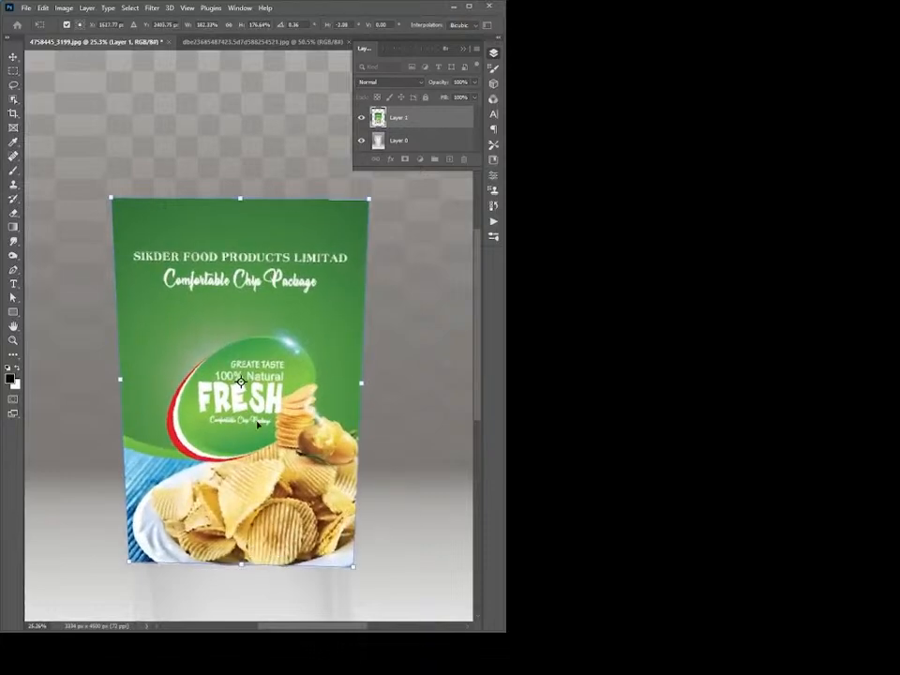
pyautogui.moveTo(264, 441); pyautogui.dragTo(302, 478)
pyautogui.hotkey('ctrl', 'z')
pyautogui.press('Return')
# - Preview the Difference blend mode on the distorted artwork layer
pyautogui.click(380, 83)
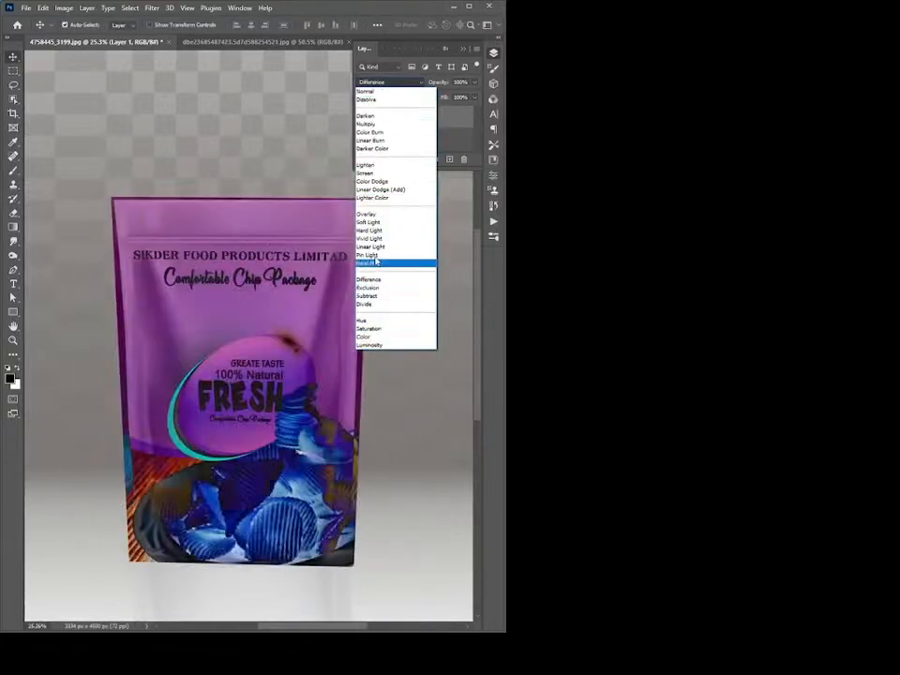
pyautogui.click(231, 296)
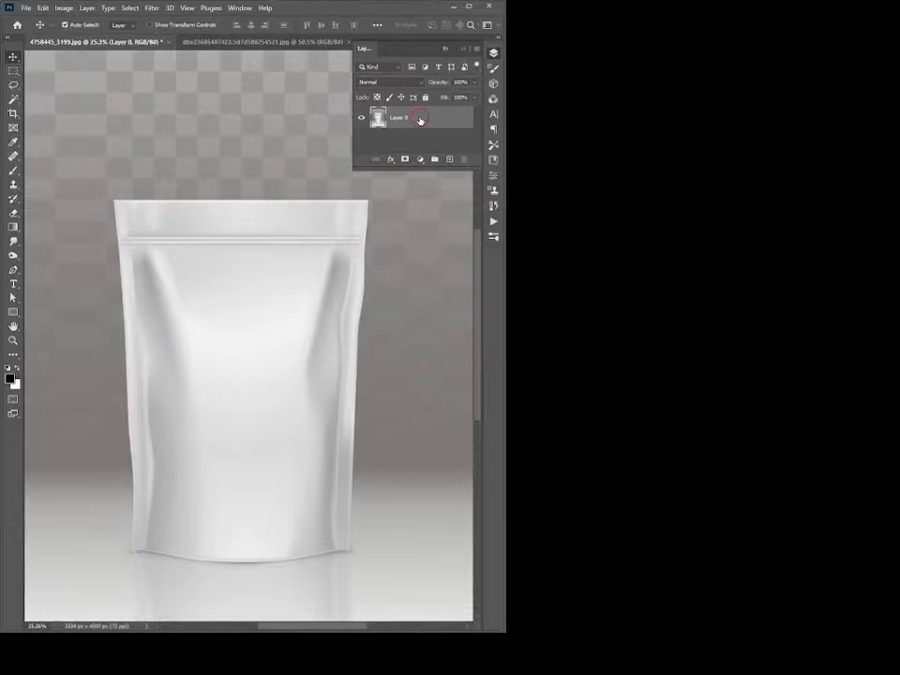
# - Duplicate Layer 0 and outline the pouch with the Object Selection tool to select it on the copy
pyautogui.moveTo(420, 119); pyautogui.dragTo(450, 162)
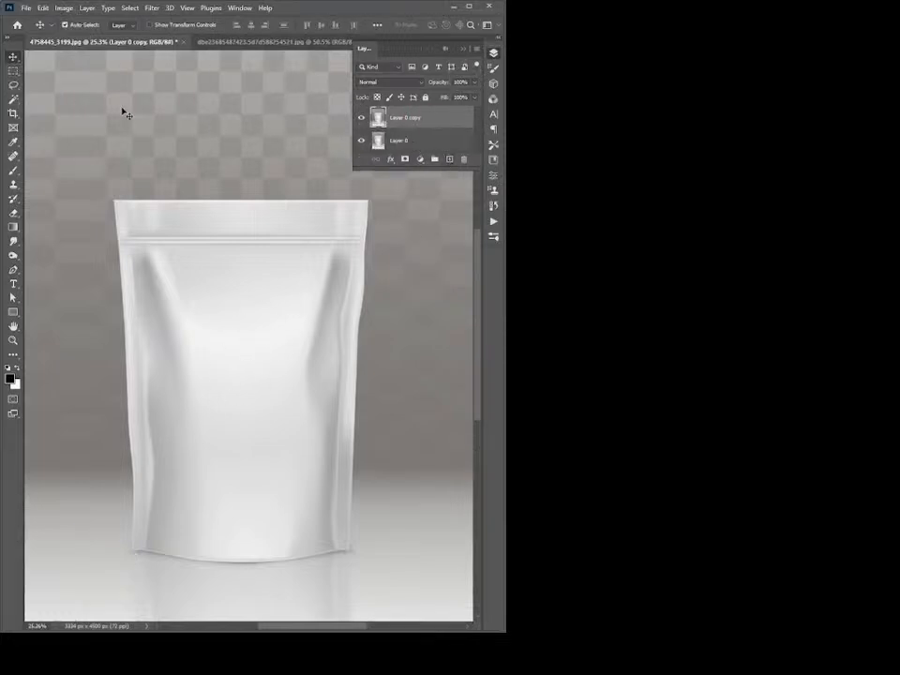
pyautogui.click(14, 98)
pyautogui.rightClick(17, 100)
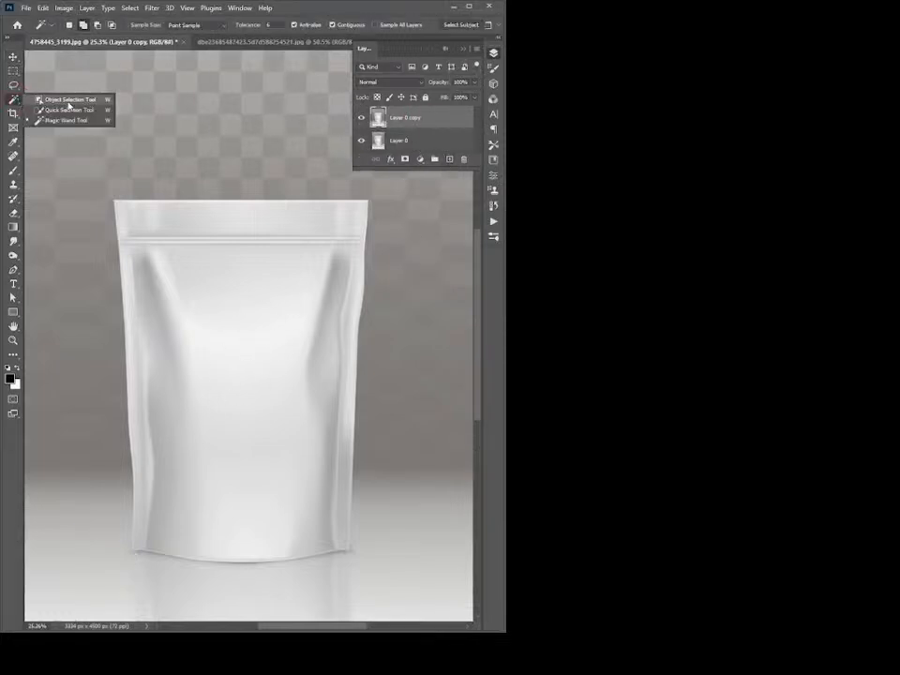
pyautogui.click(63, 100)
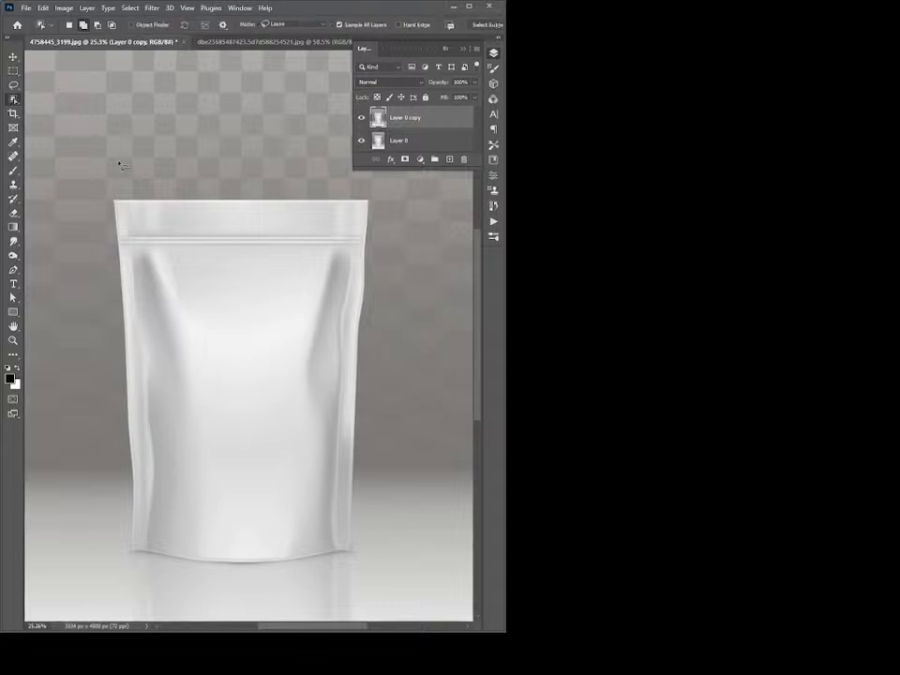
pyautogui.moveTo(146, 190)
pyautogui.mouseDown()
pyautogui.moveTo(366, 190)
pyautogui.moveTo(376, 226)
pyautogui.moveTo(366, 543)
pyautogui.moveTo(314, 573)
pyautogui.moveTo(131, 576)
pyautogui.moveTo(108, 495)
pyautogui.moveTo(97, 289)
pyautogui.moveTo(103, 202)
pyautogui.moveTo(130, 191)
pyautogui.mouseUp()
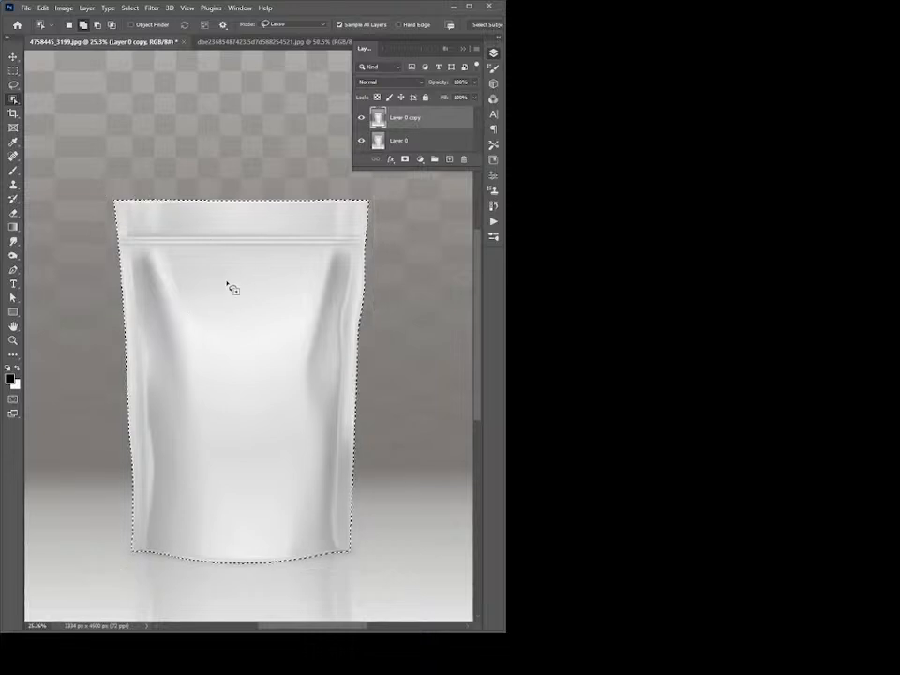
# - Add a layer mask from the pouch selection to the Layer 0 copy, check it with Layer 0 hidden, and activate the image thumbnail
pyautogui.click(405, 159)
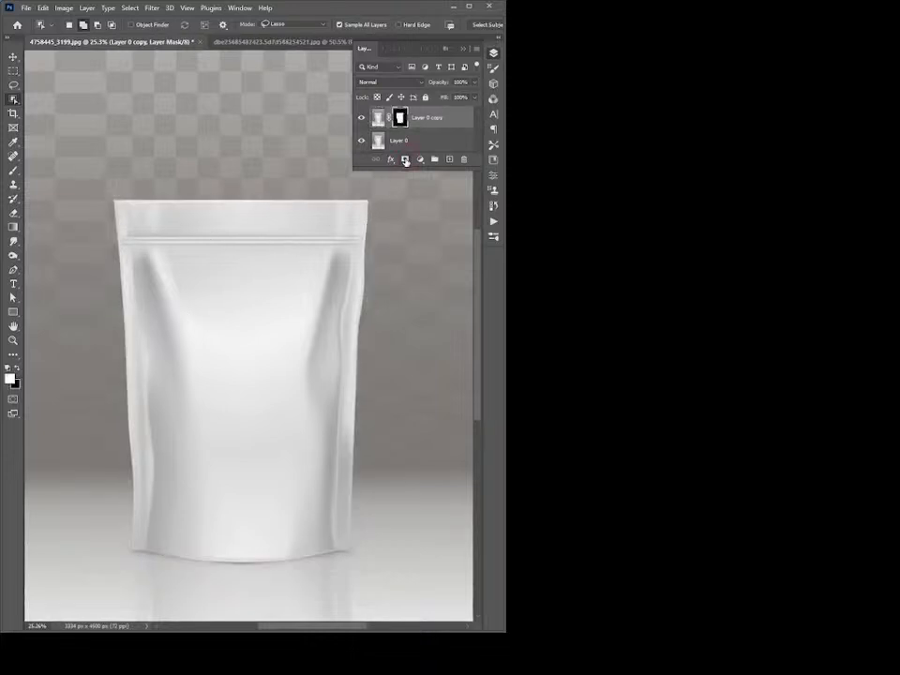
pyautogui.click(361, 141)
pyautogui.click(361, 140)
pyautogui.click(378, 117)
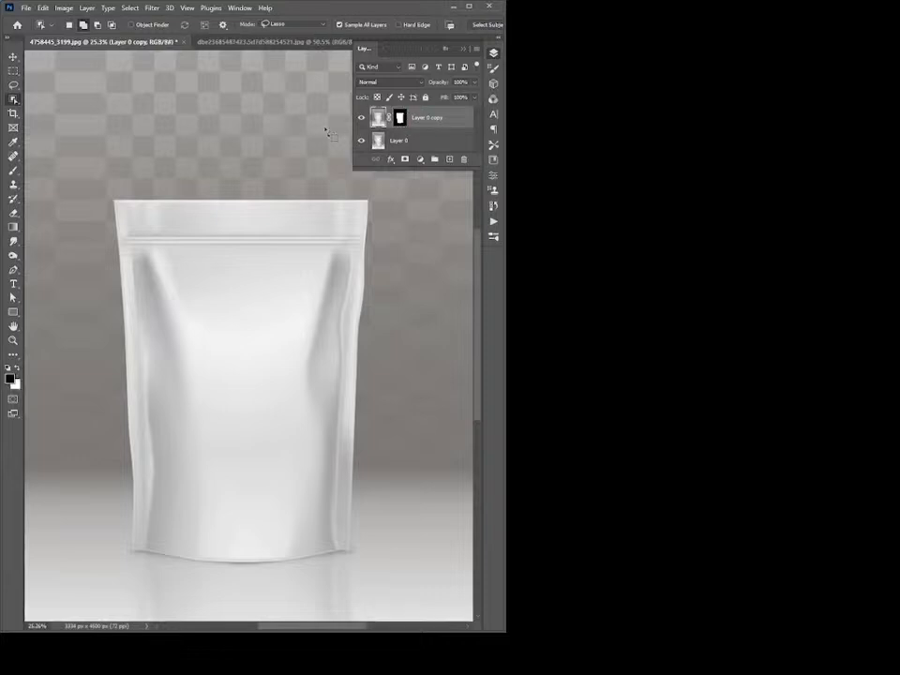
# - Move the chip label artwork from its document onto the pouch and scale it to about 182% so it covers the pouch
pyautogui.click(13, 57)
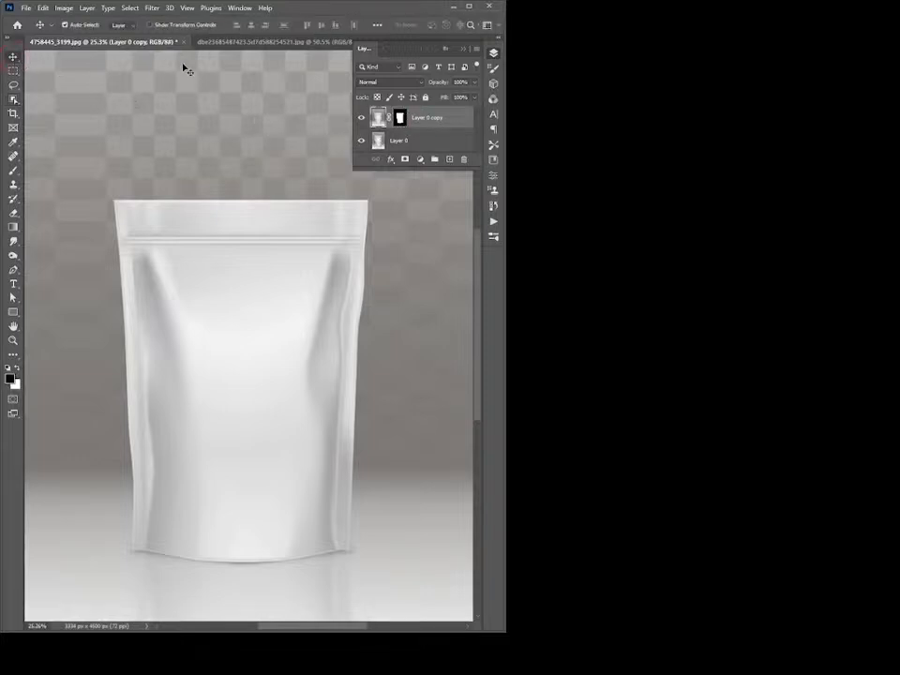
pyautogui.click(255, 42)
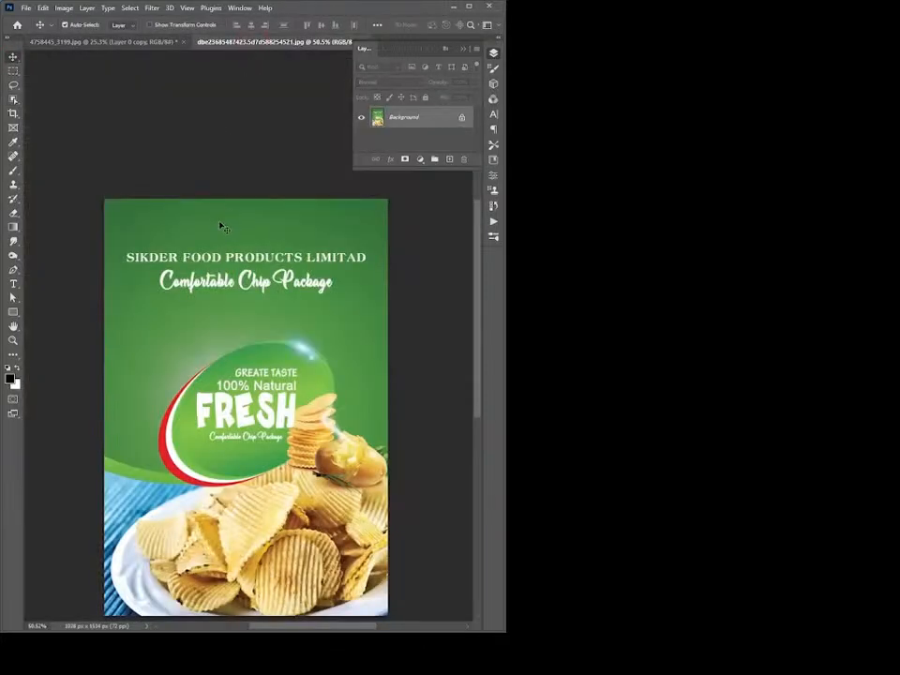
pyautogui.moveTo(195, 187); pyautogui.dragTo(251, 394)
pyautogui.hotkey('ctrl', 't')
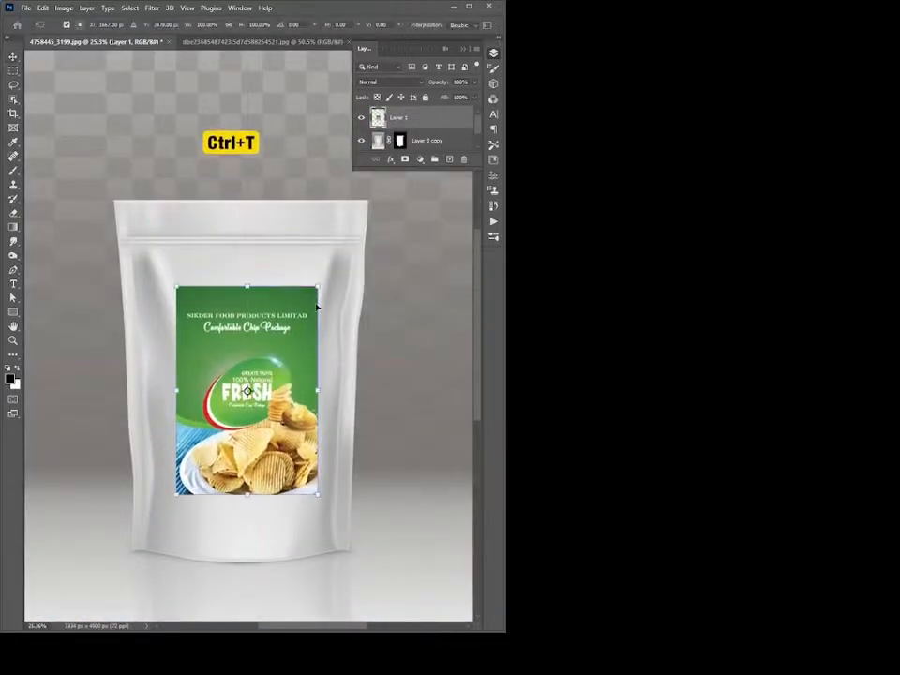
pyautogui.moveTo(320, 284)
pyautogui.mouseDown()
pyautogui.moveTo(376, 200)
pyautogui.moveTo(315, 281)
pyautogui.mouseUp()
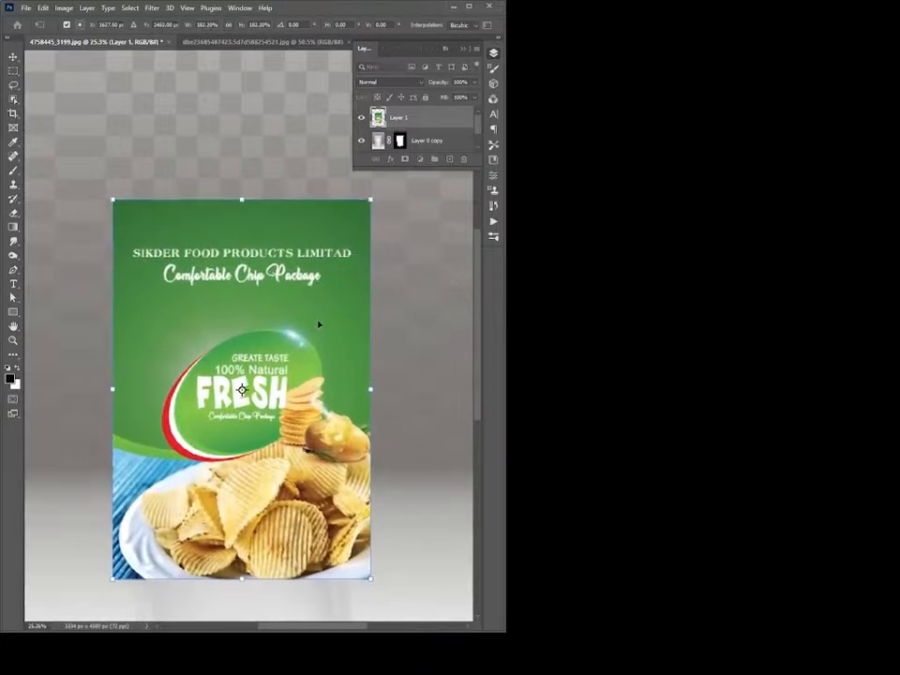
pyautogui.press('Return')
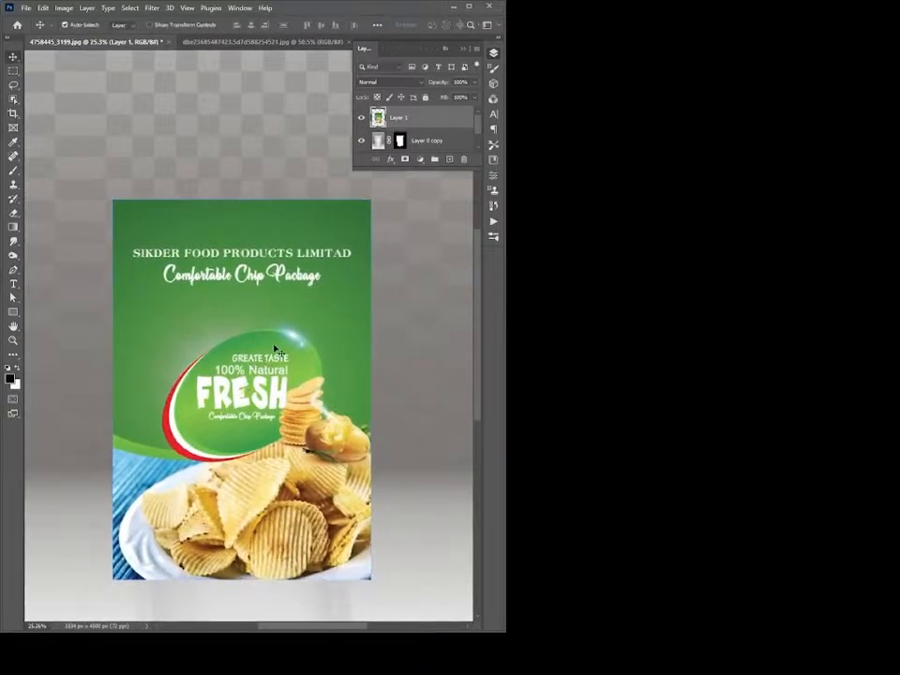
# - Clip the artwork layer to the masked Layer 0 copy and set its blend mode to Multiply
pyautogui.rightClick(417, 123)
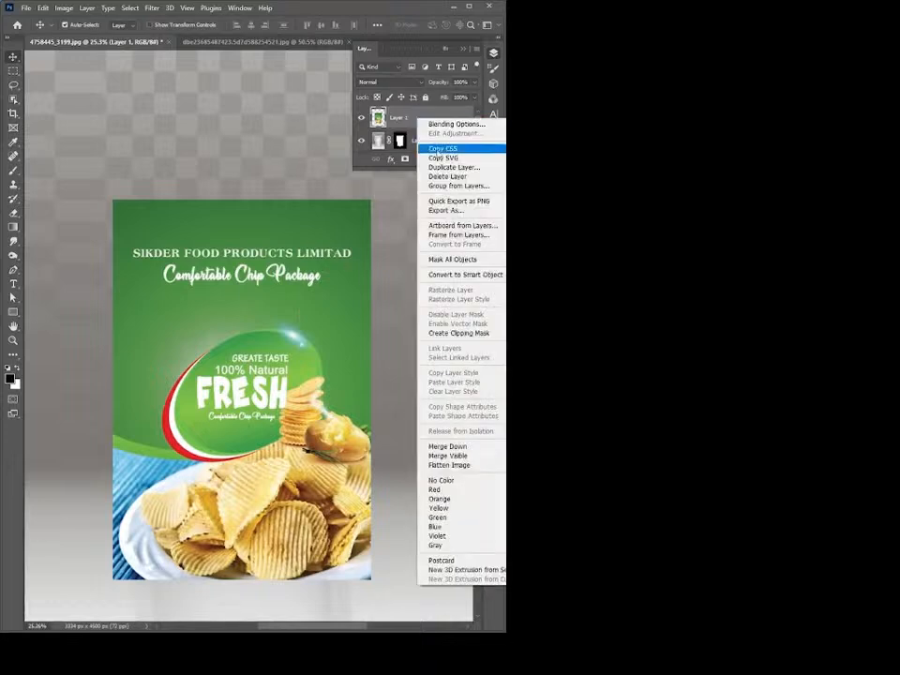
pyautogui.click(450, 333)
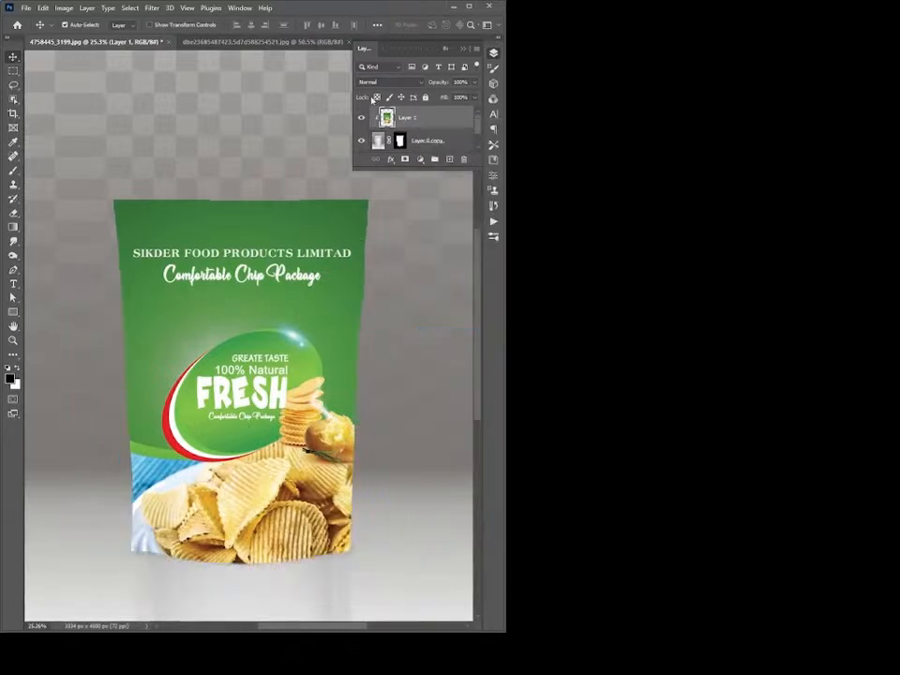
pyautogui.click(384, 83)
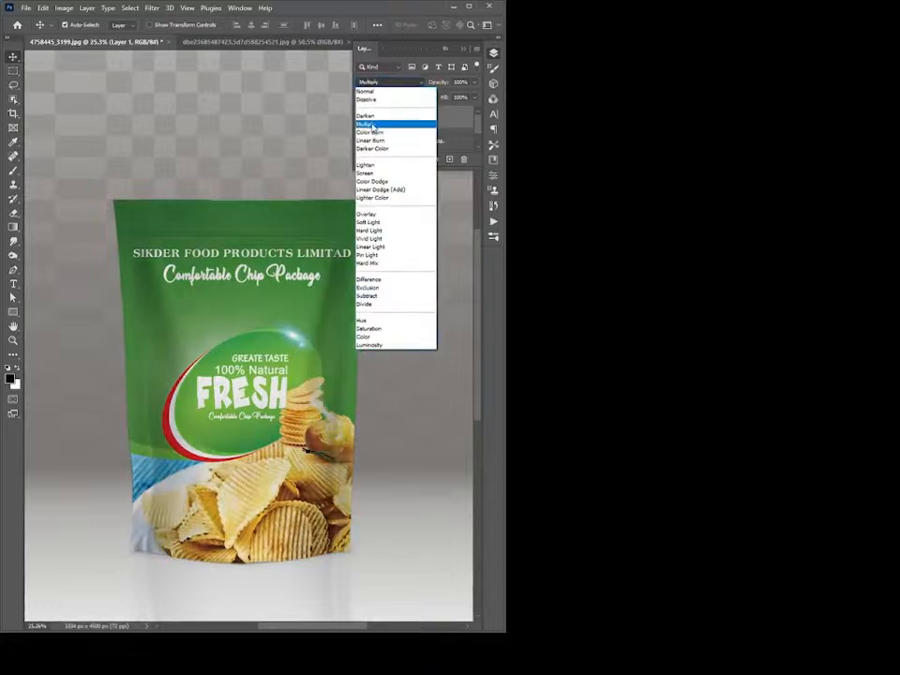
pyautogui.click(373, 125)
# - Duplicate the clipped artwork Layer 1 and set the copy's blend mode to Overlay
pyautogui.moveTo(400, 167); pyautogui.dragTo(401, 201)
pyautogui.moveTo(424, 132); pyautogui.dragTo(449, 197)
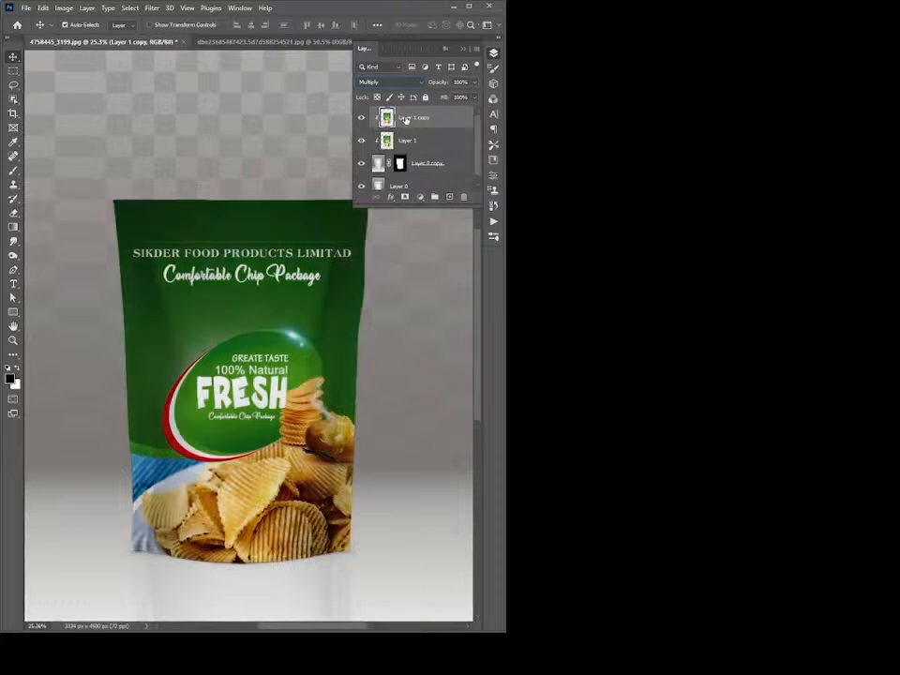
pyautogui.click(387, 83)
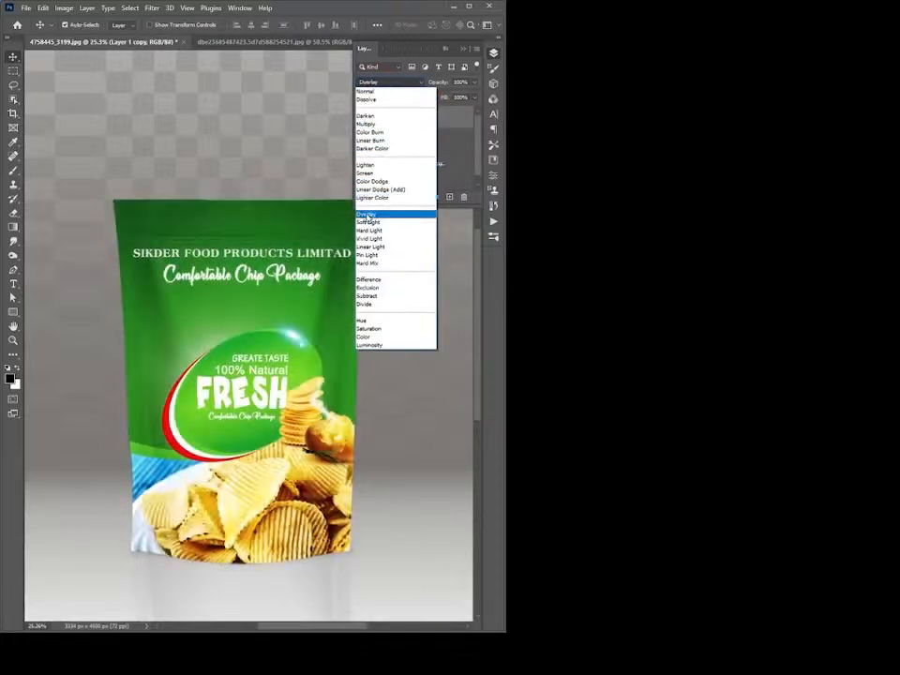
pyautogui.click(373, 214)
# - Set the opacity of Layer 1 copy to 70% and compare the mockup with that layer hidden and shown
pyautogui.scroll(1, 417, 127)
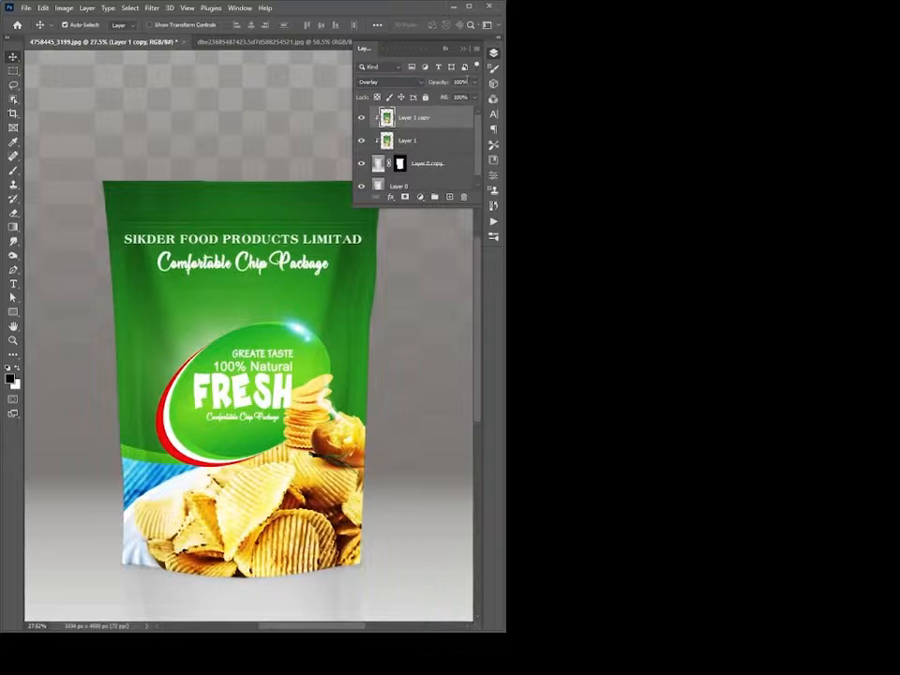
pyautogui.click(443, 83)
pyautogui.write('70')
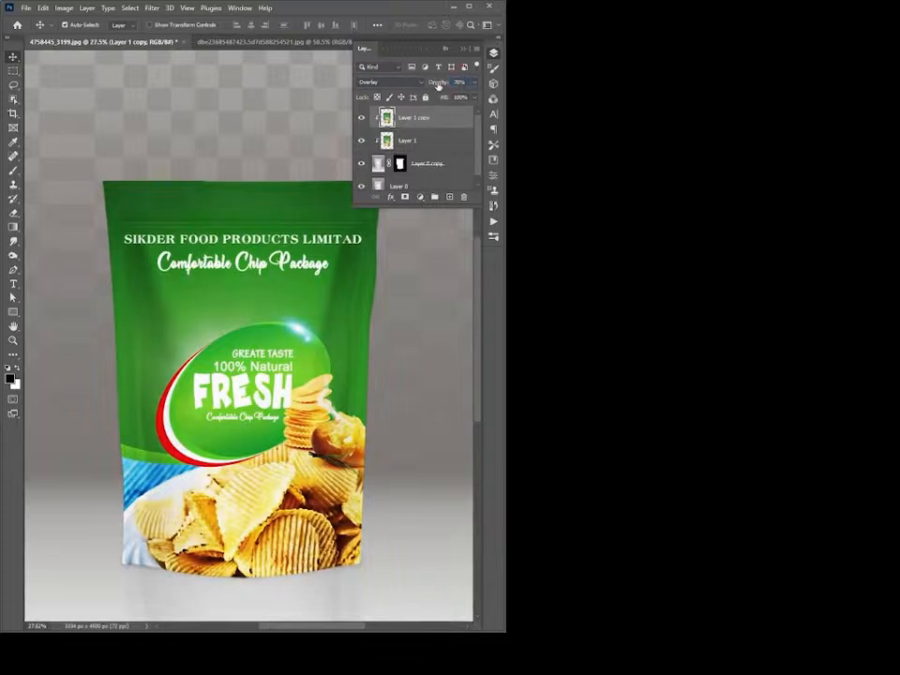
pyautogui.click(362, 118)
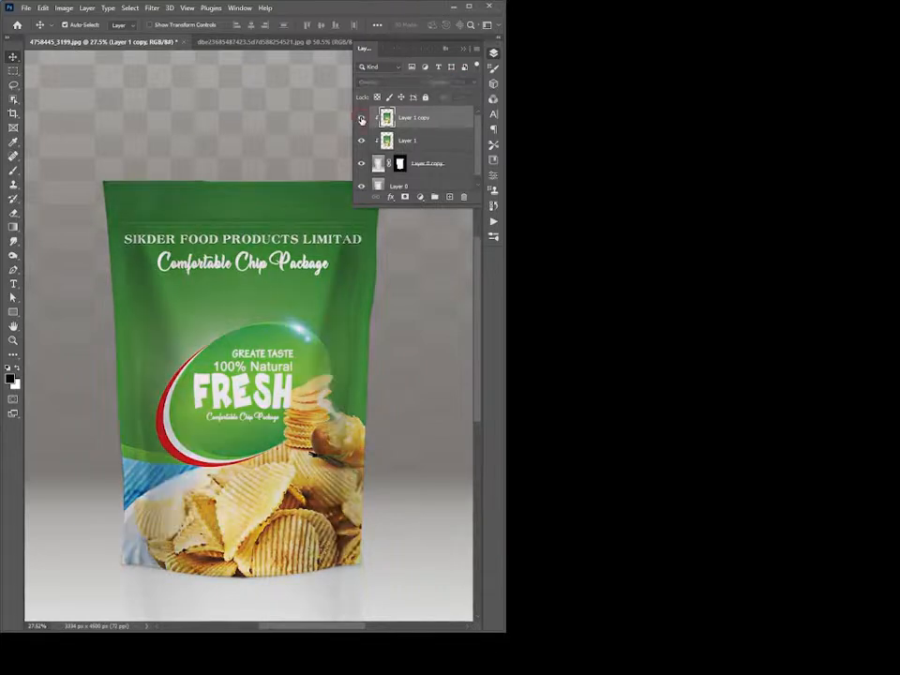
pyautogui.click(362, 118)
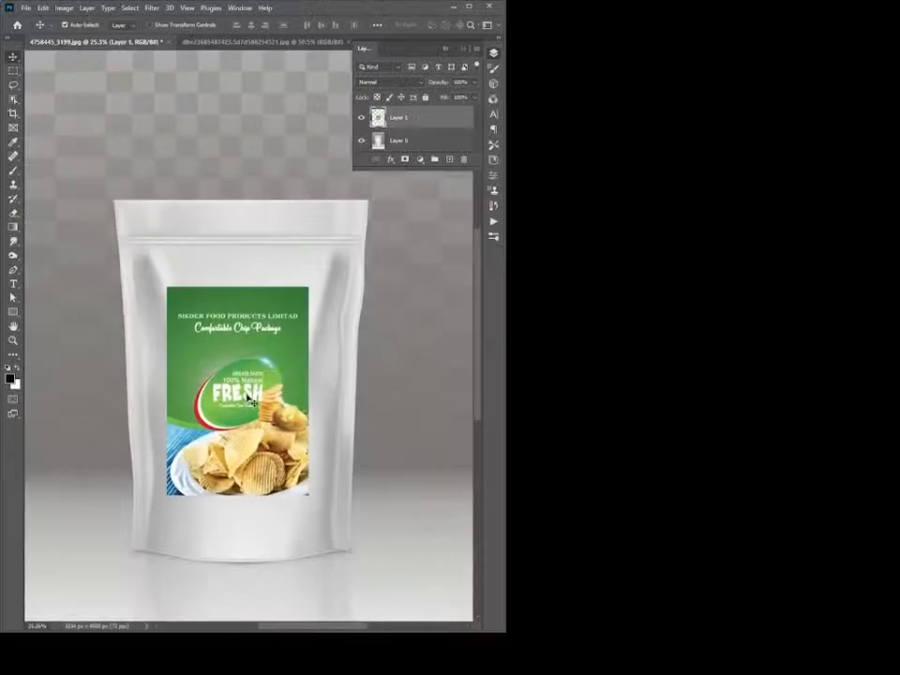
# - Try distorting the artwork's four corners to the pouch's corners and preview another blend mode on the distorted layer
pyautogui.hotkey('ctrl', 't')
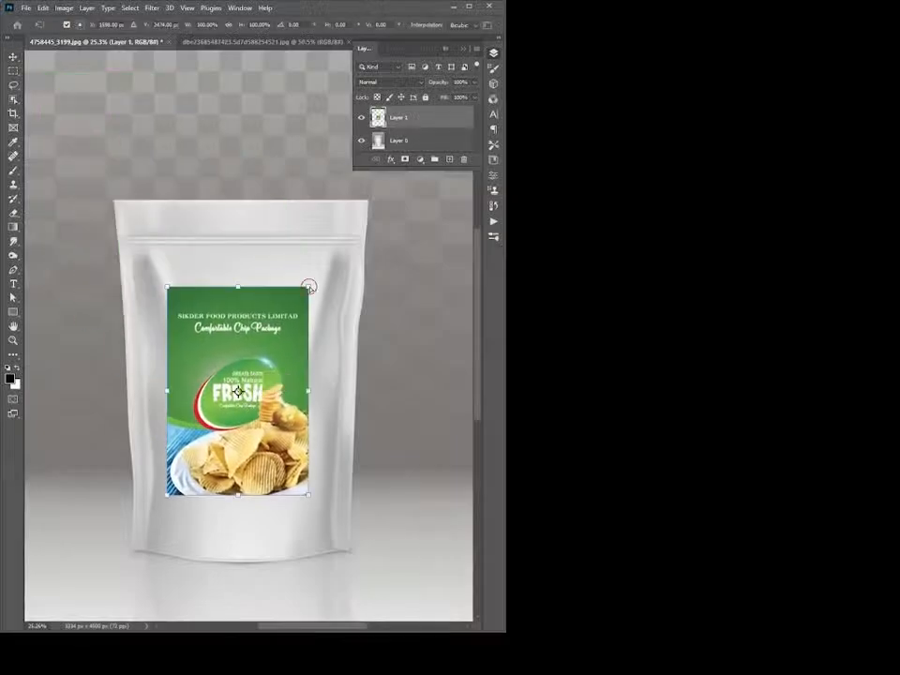
pyautogui.moveTo(310, 286); pyautogui.dragTo(369, 200)
pyautogui.moveTo(168, 286); pyautogui.dragTo(111, 197)
pyautogui.moveTo(167, 495); pyautogui.dragTo(131, 554)
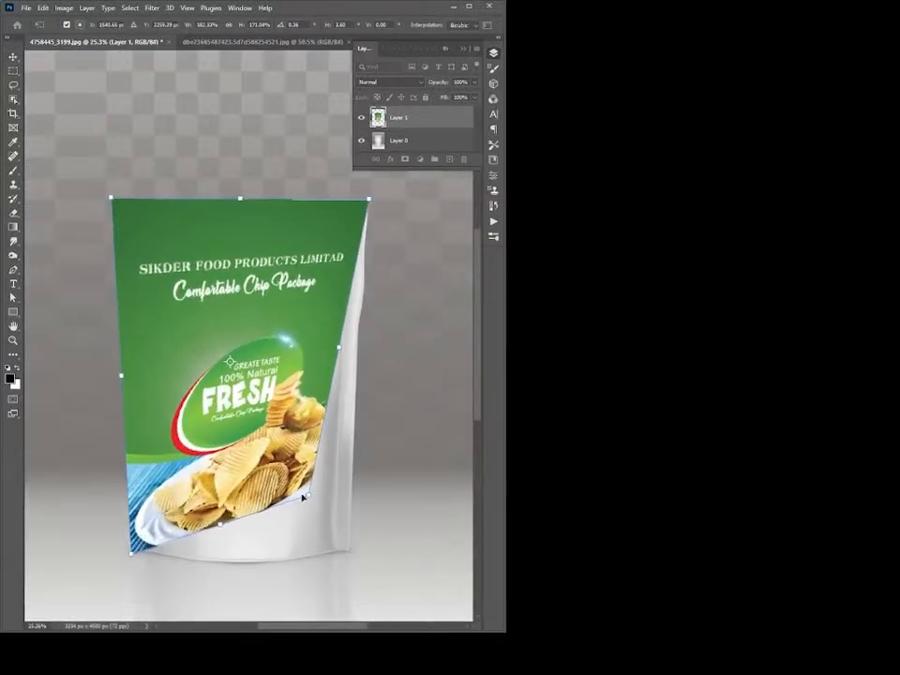
pyautogui.moveTo(308, 495); pyautogui.dragTo(355, 561)
pyautogui.press('Return')
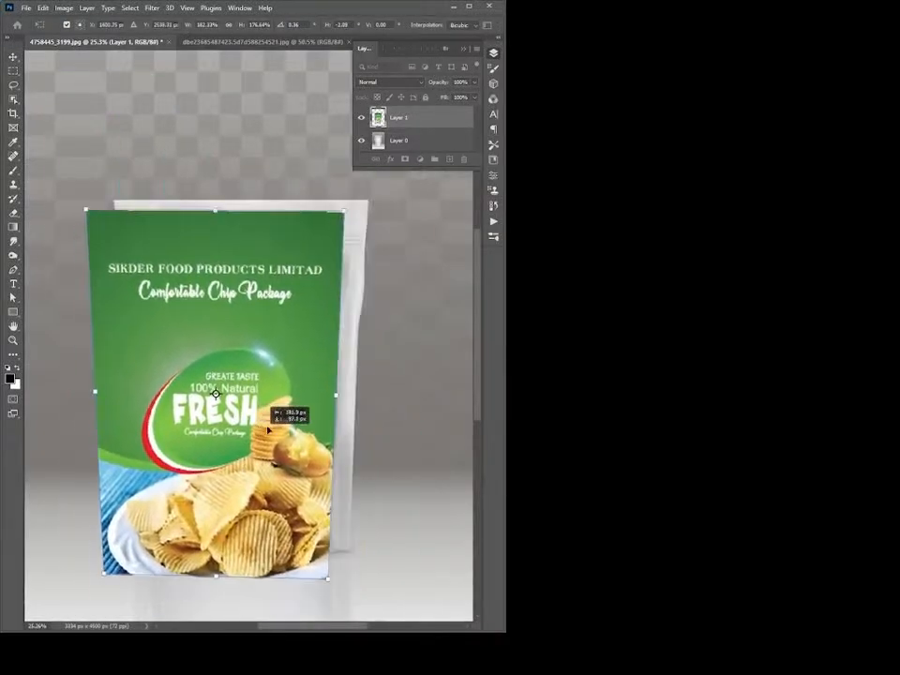
pyautogui.click(383, 83)
pyautogui.click(376, 230)
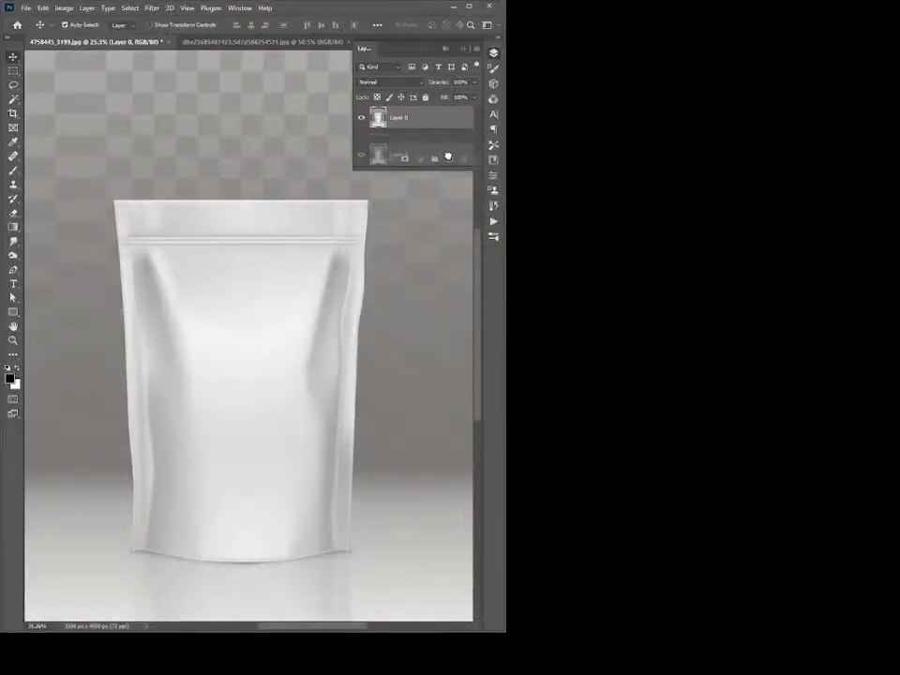
# - Duplicate Layer 0 and select the pouch on the copy by outlining it with the Object Selection tool
pyautogui.hotkey('ctrl', 'j')
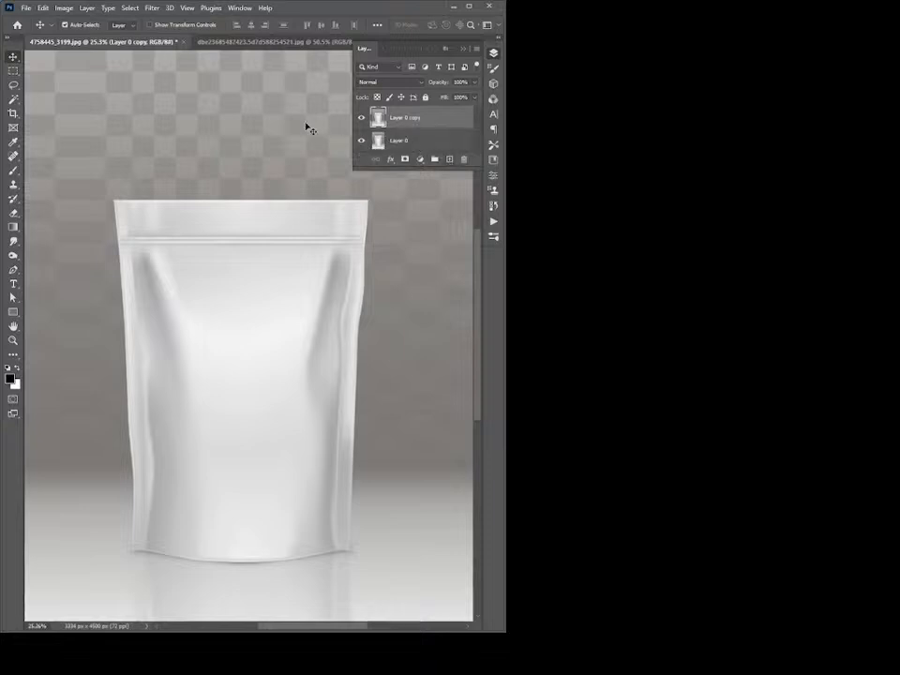
pyautogui.click(14, 99)
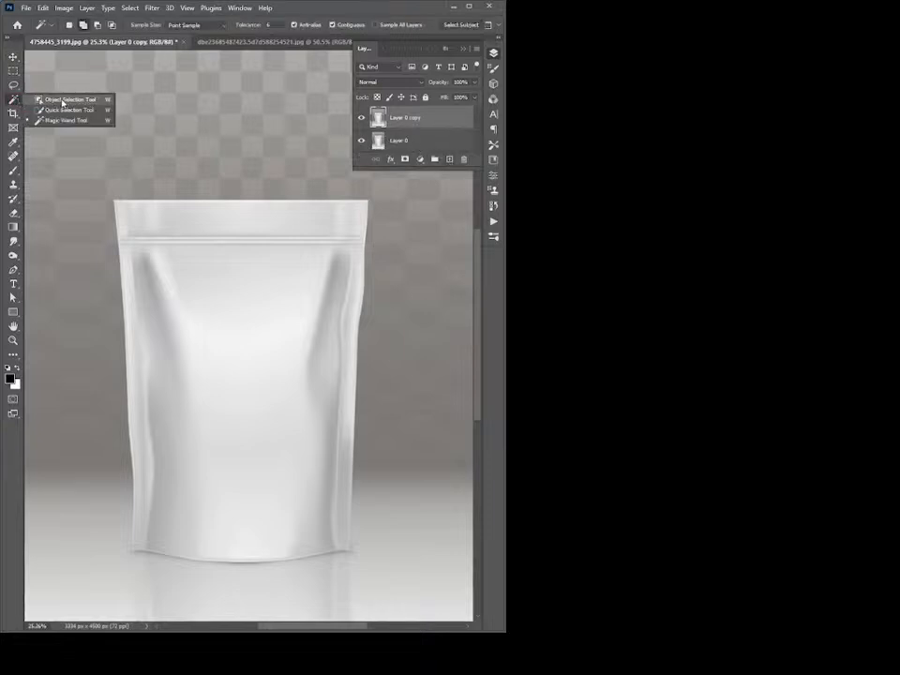
pyautogui.click(62, 101)
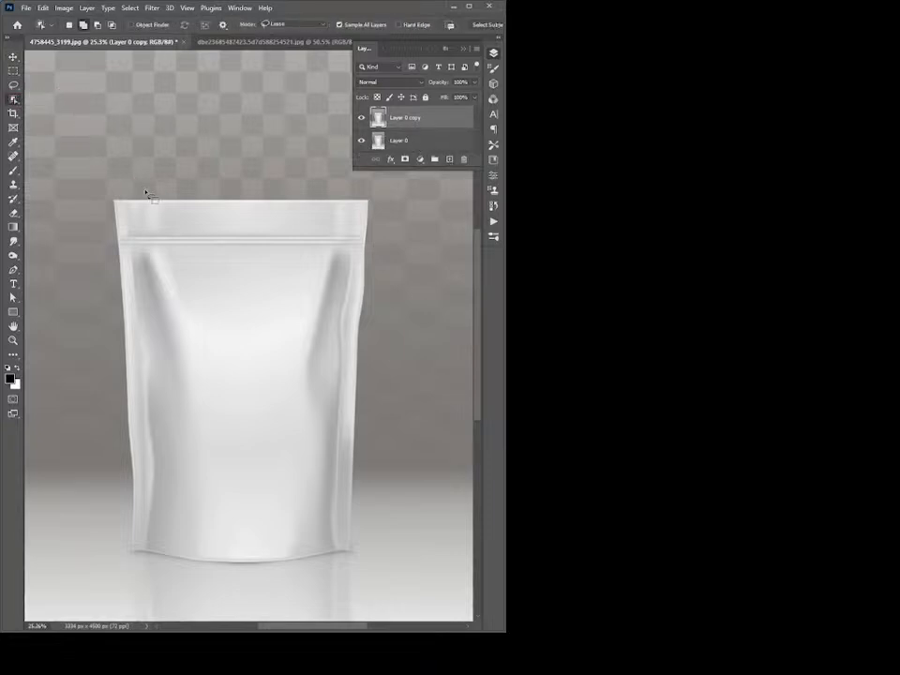
pyautogui.moveTo(146, 189)
pyautogui.mouseDown()
pyautogui.moveTo(374, 191)
pyautogui.moveTo(375, 441)
pyautogui.moveTo(363, 564)
pyautogui.moveTo(247, 577)
pyautogui.moveTo(110, 563)
pyautogui.moveTo(94, 241)
pyautogui.moveTo(131, 193)
pyautogui.mouseUp()
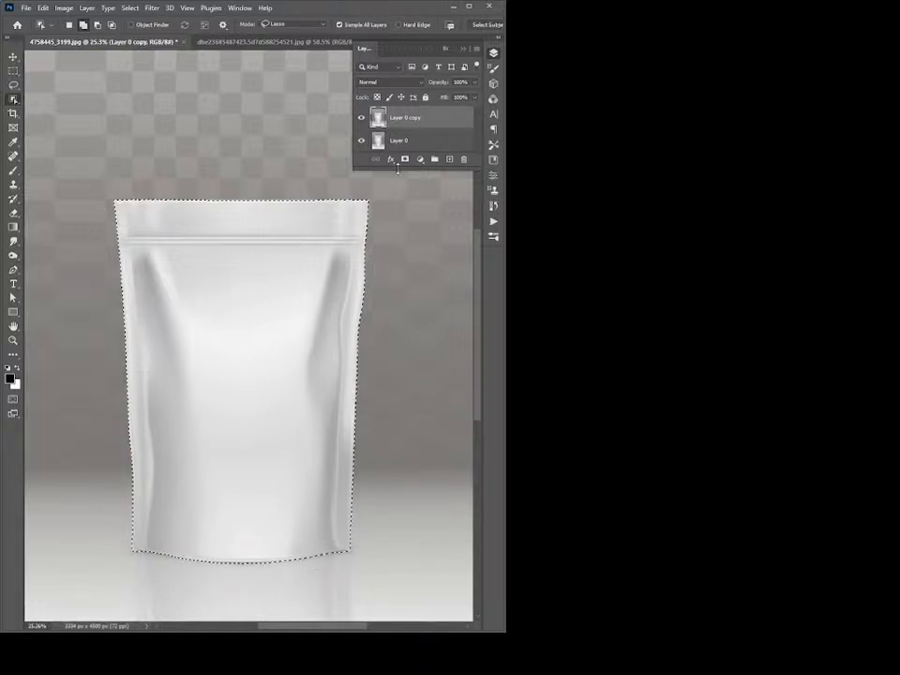
# - Mask the Layer 0 copy with the pouch selection, check it with Layer 0 hidden, and make the layer's image active
pyautogui.click(405, 160)
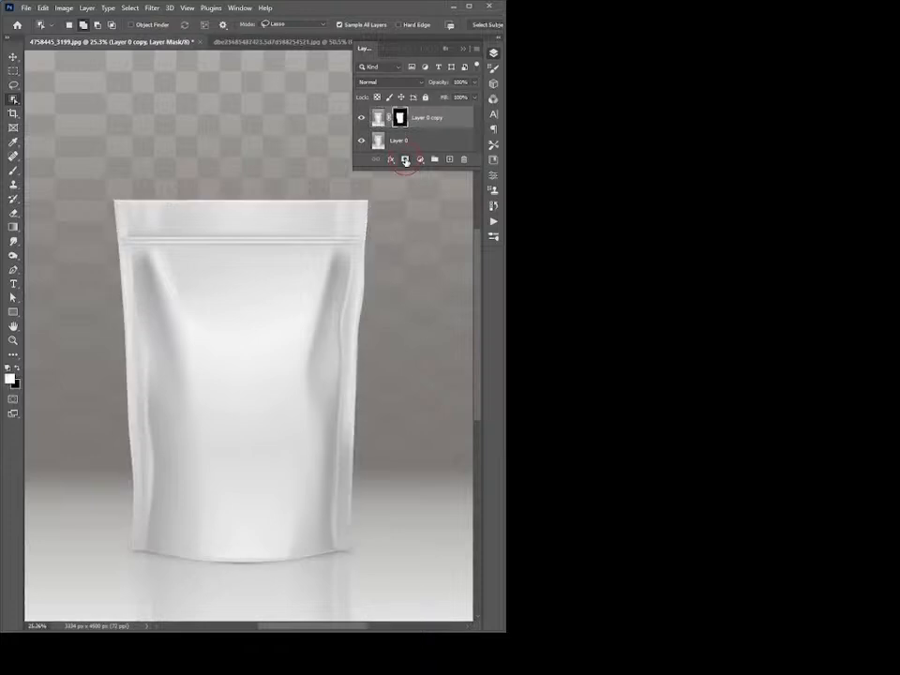
pyautogui.click(361, 141)
pyautogui.click(361, 141)
pyautogui.click(424, 120)
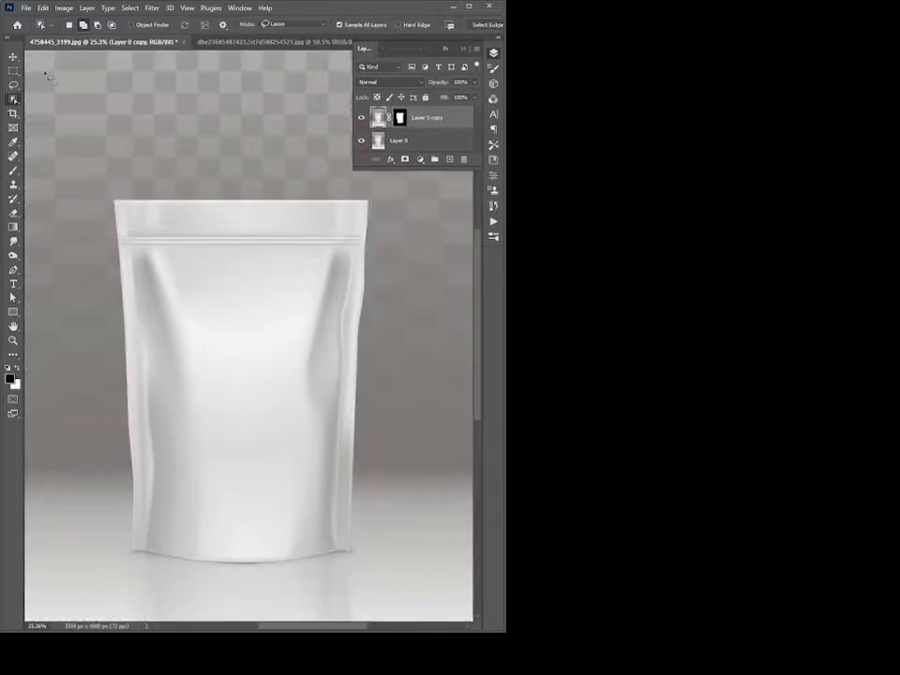
# - Bring the label artwork from its document into the pouch file and enlarge it to about 182% to cover the pouch
pyautogui.click(13, 54)
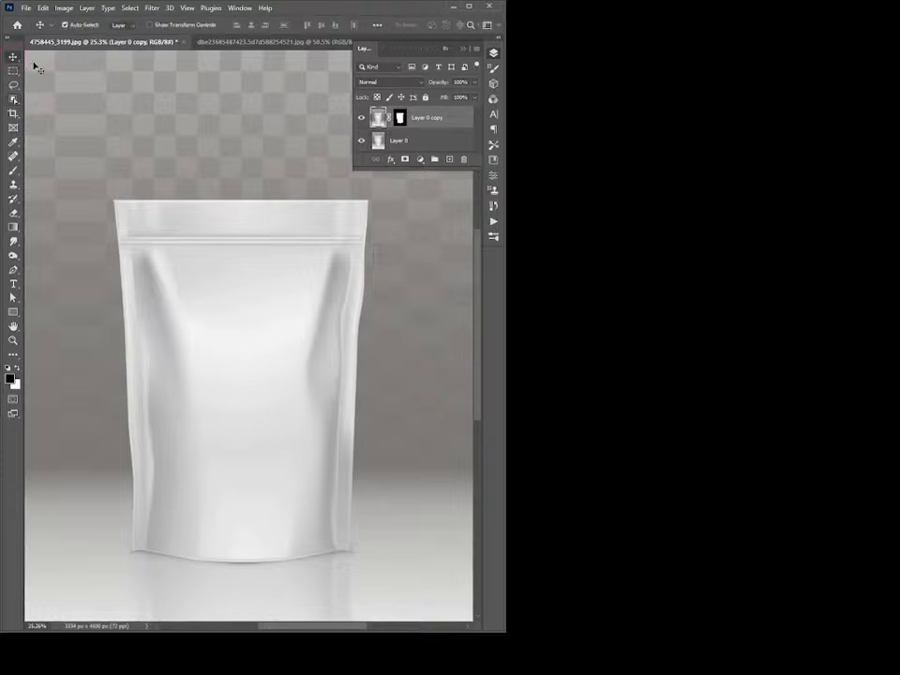
pyautogui.click(255, 42)
pyautogui.moveTo(220, 228); pyautogui.dragTo(236, 363)
pyautogui.hotkey('ctrl', 't')
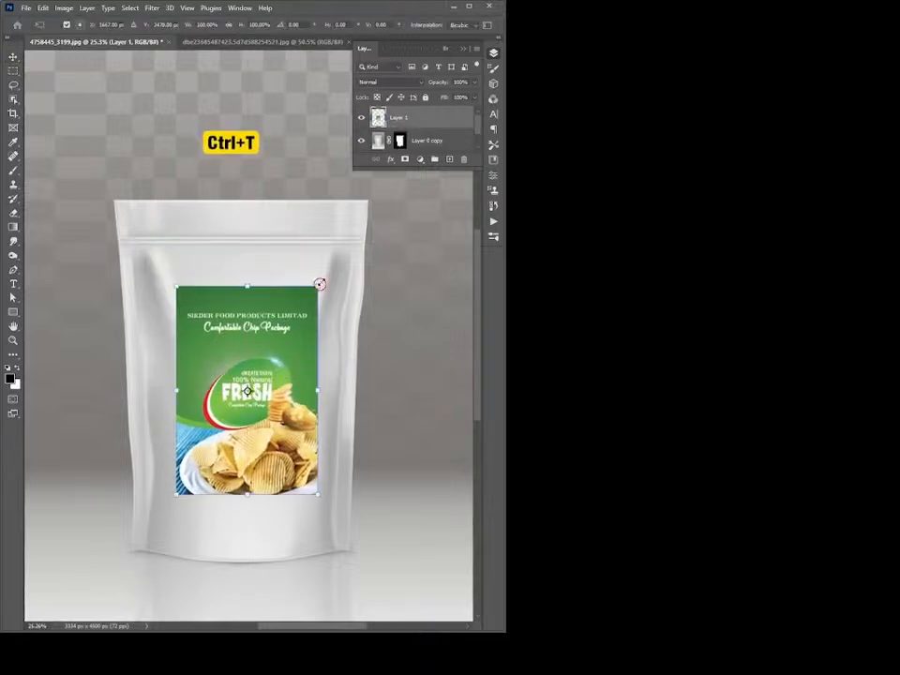
pyautogui.moveTo(319, 283)
pyautogui.mouseDown()
pyautogui.moveTo(376, 200)
pyautogui.moveTo(320, 285)
pyautogui.mouseUp()
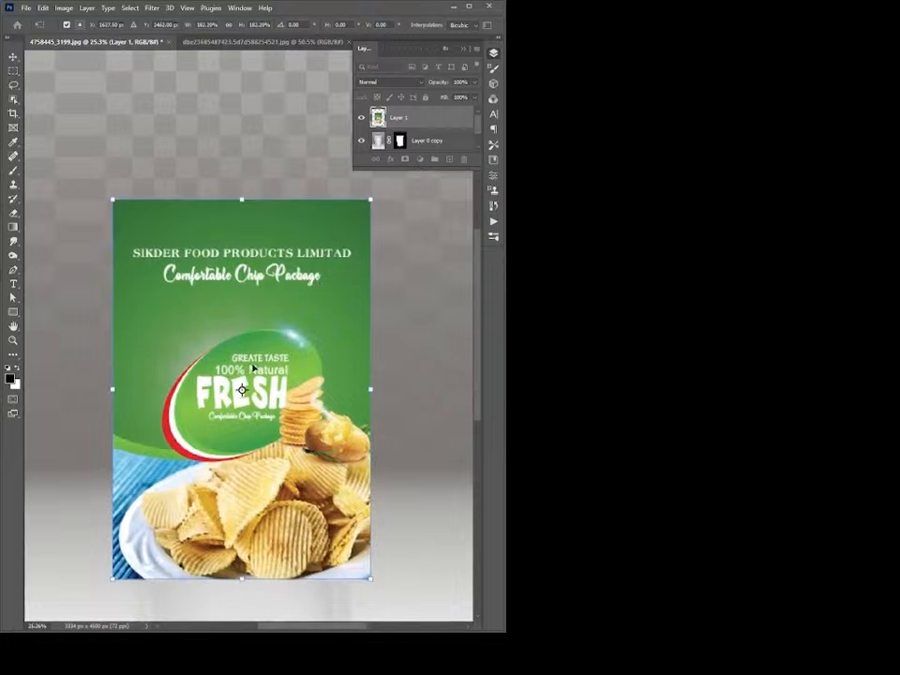
pyautogui.press('Return')
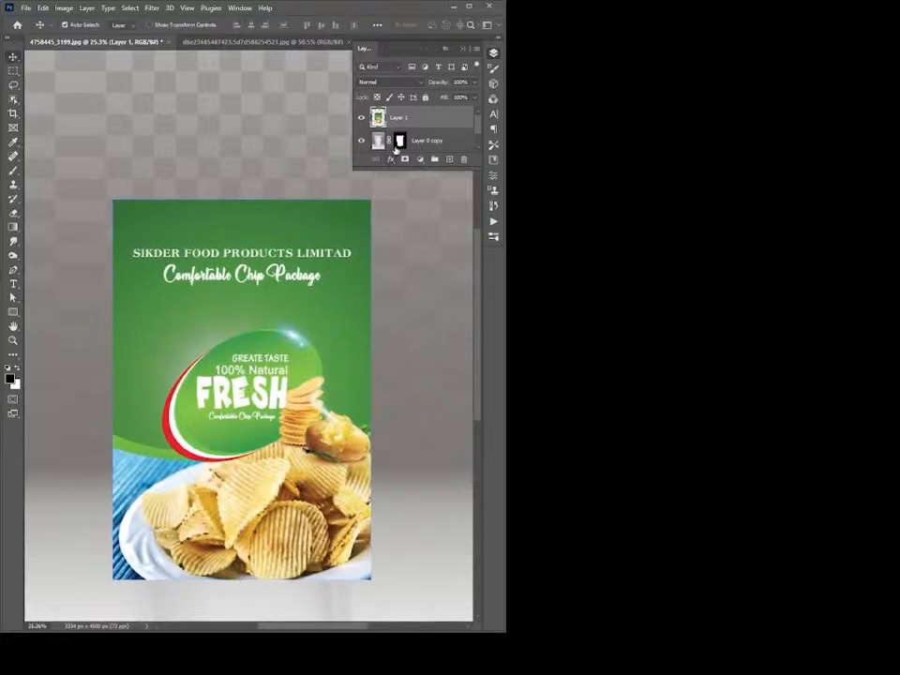
# - Create a clipping mask from the artwork layer onto the Layer 0 copy and set the artwork to Multiply
pyautogui.rightClick(417, 121)
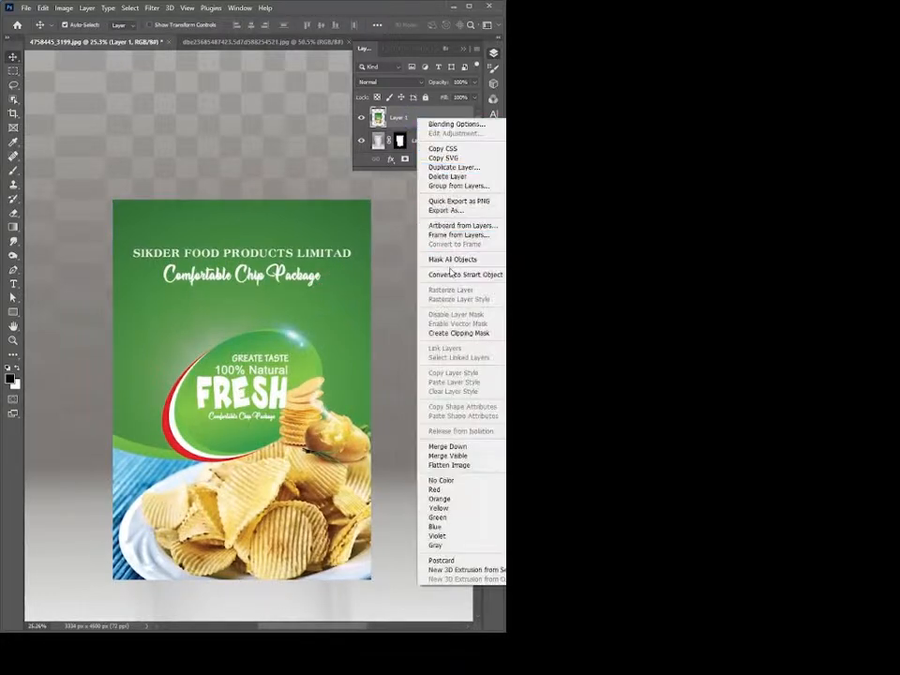
pyautogui.click(444, 334)
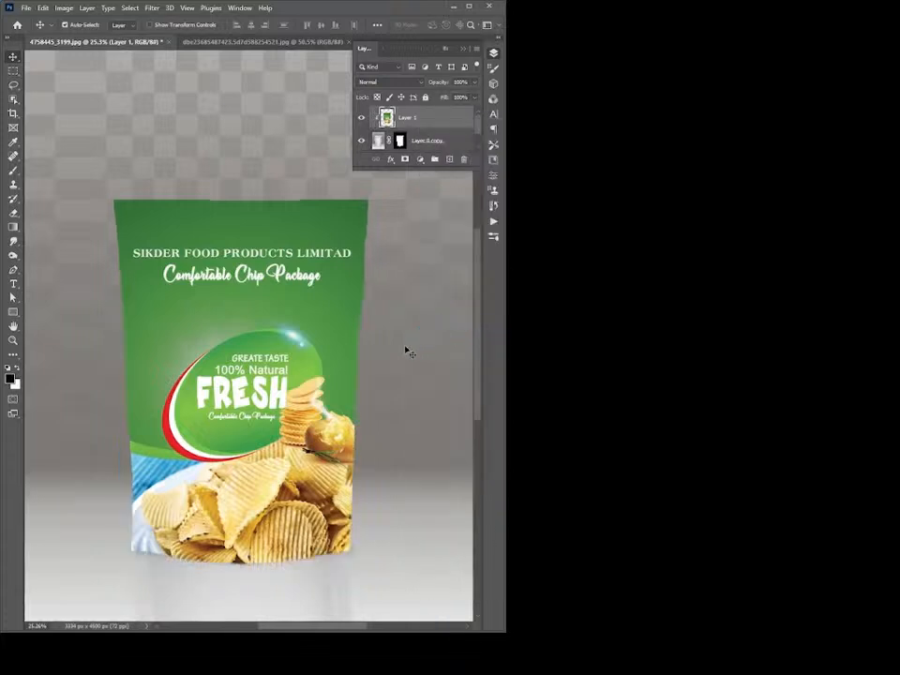
pyautogui.click(380, 82)
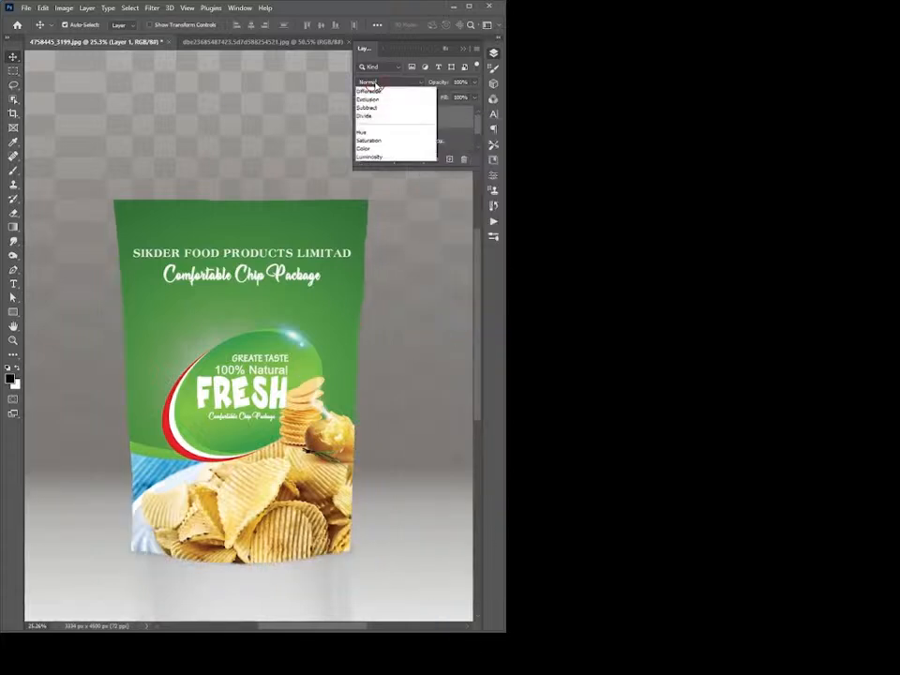
pyautogui.click(372, 125)
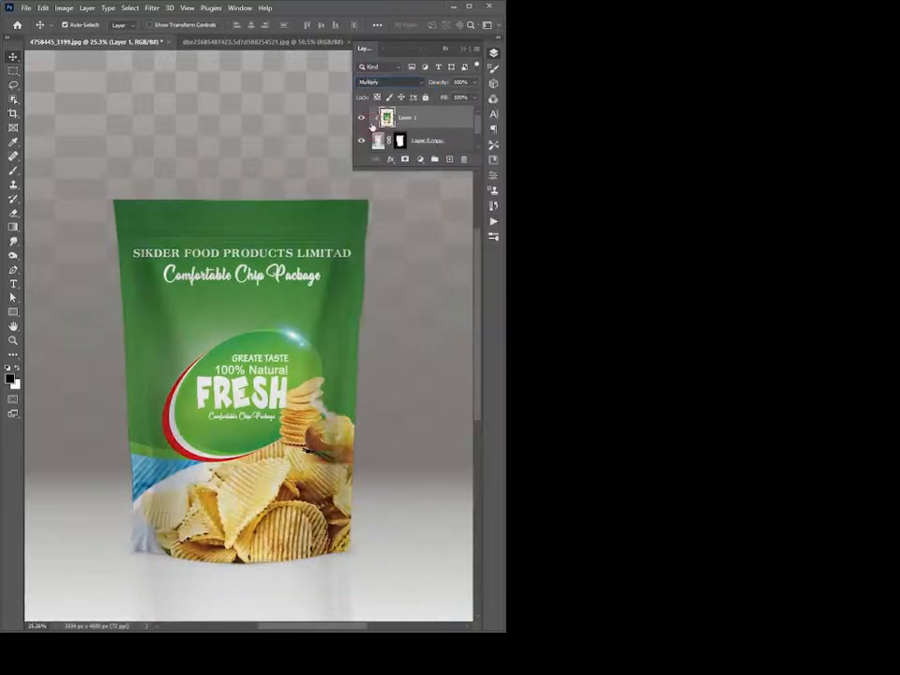
# - Duplicate the Multiply artwork layer and change the duplicate's blend mode to Overlay
pyautogui.moveTo(402, 193); pyautogui.dragTo(400, 208)
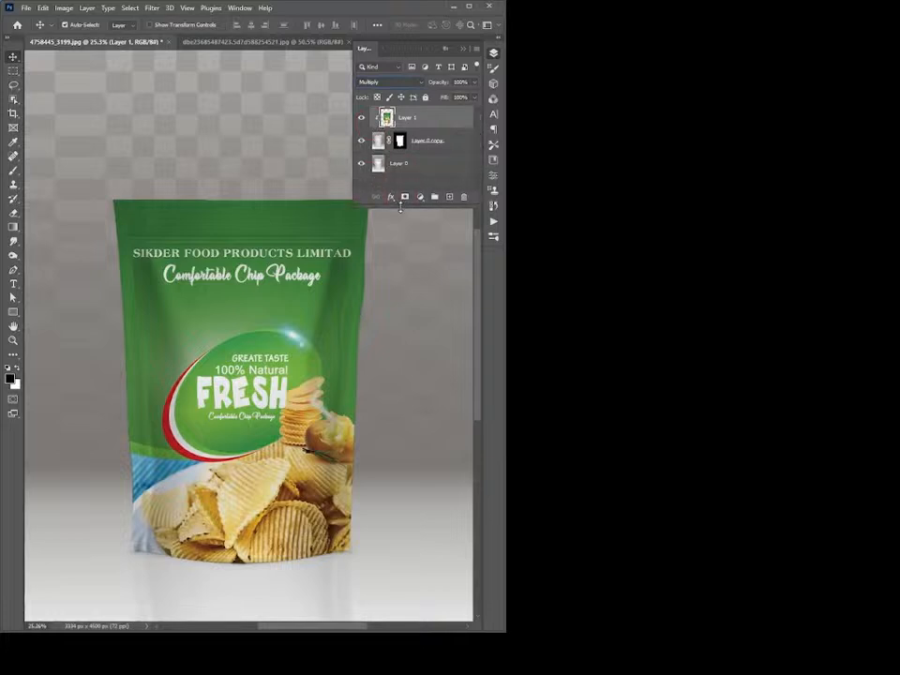
pyautogui.moveTo(411, 122); pyautogui.dragTo(450, 197)
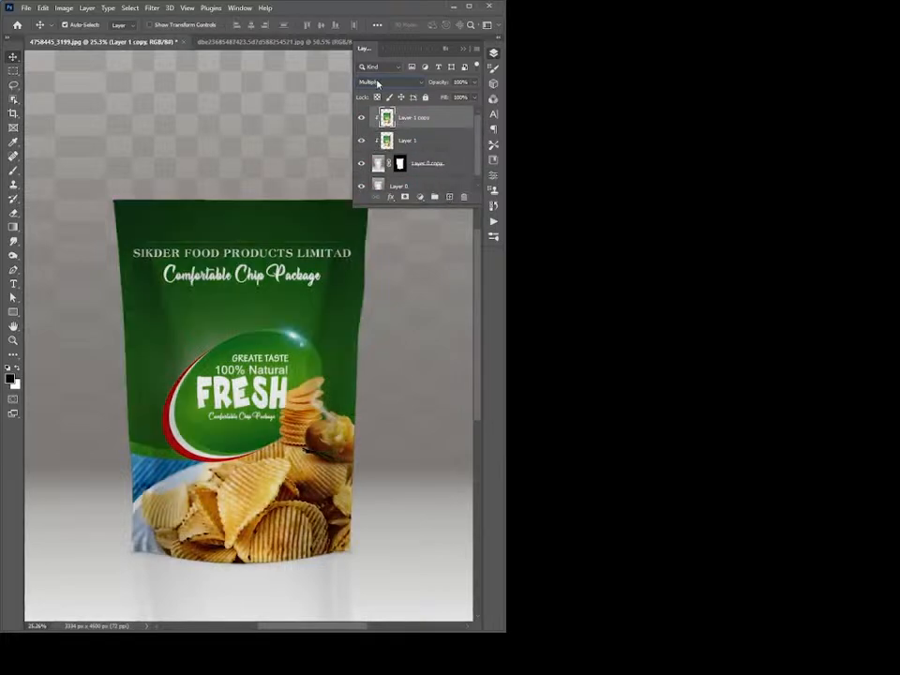
pyautogui.click(377, 84)
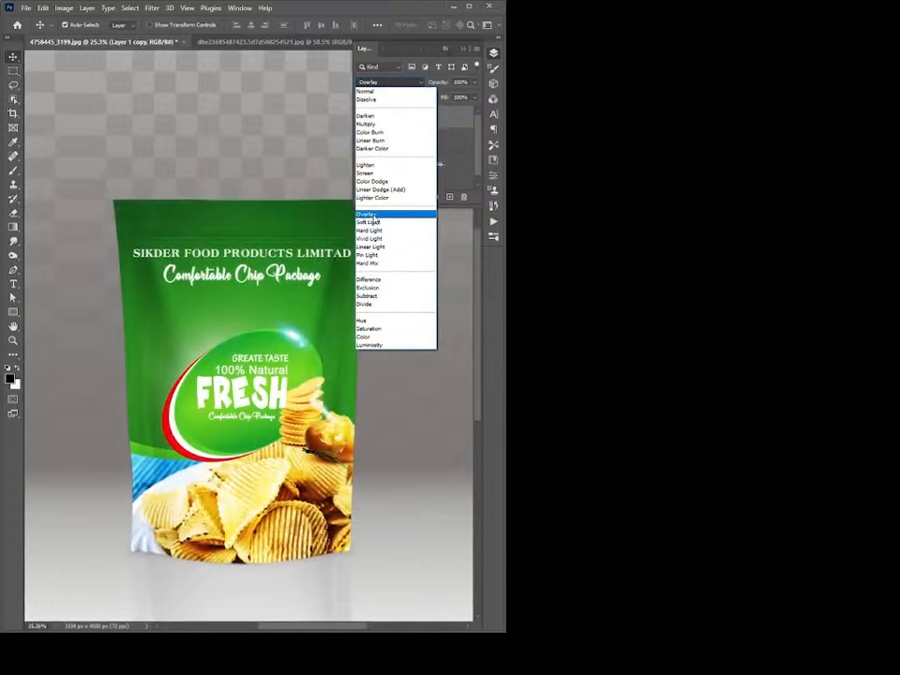
pyautogui.click(367, 215)
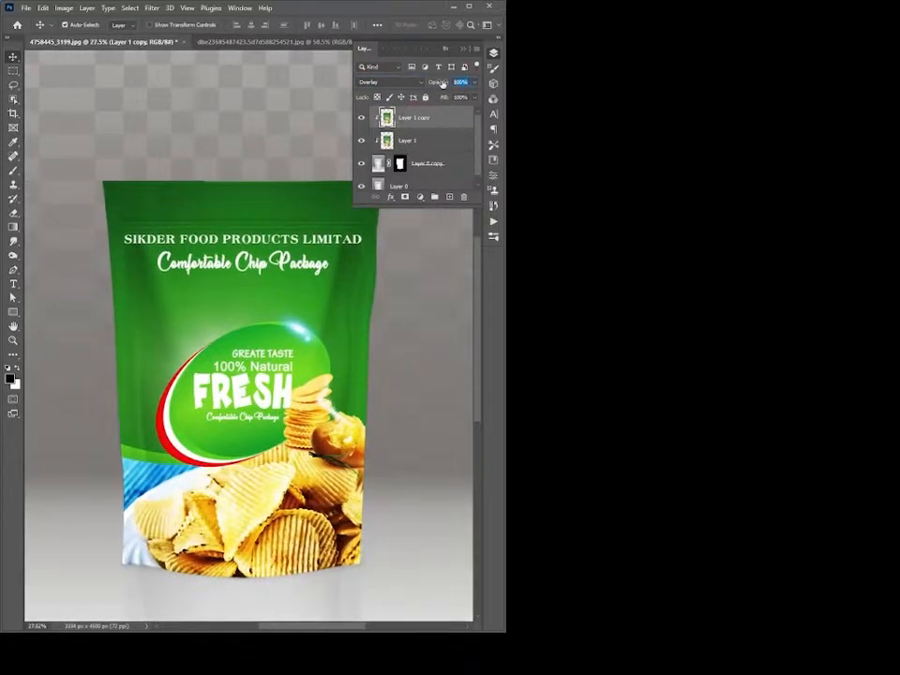
# - Reduce the Overlay artwork copy's opacity to 70% and toggle its visibility to compare the result
pyautogui.moveTo(442, 83); pyautogui.dragTo(438, 86)
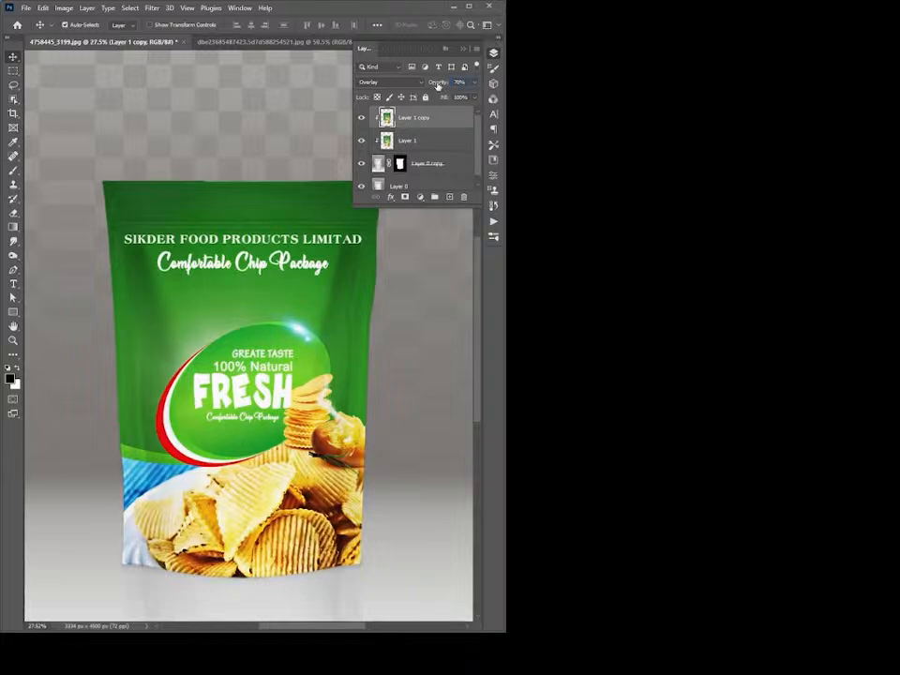
pyautogui.click(362, 118)
pyautogui.click(362, 118)
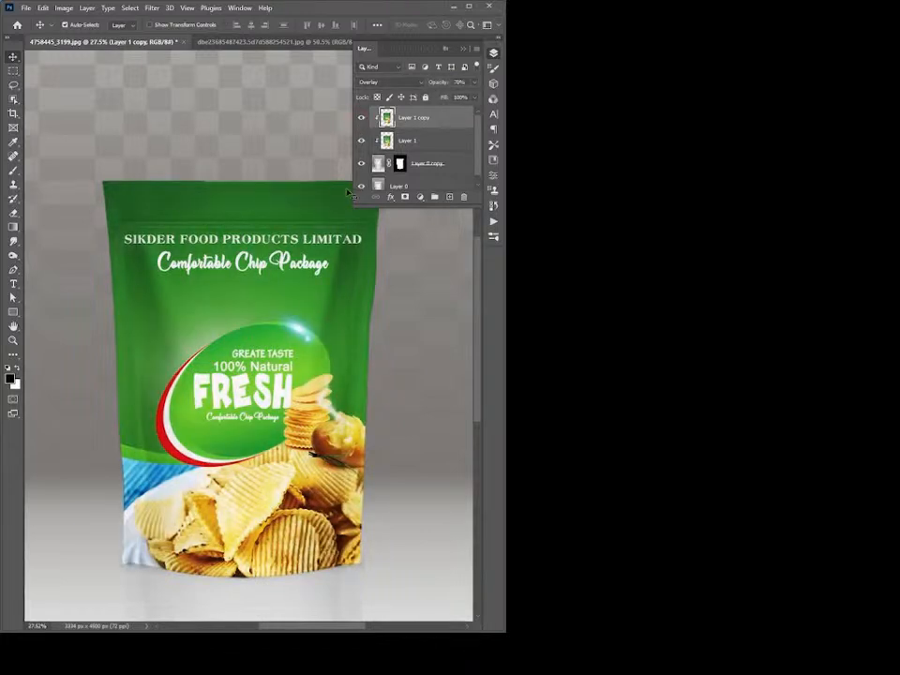